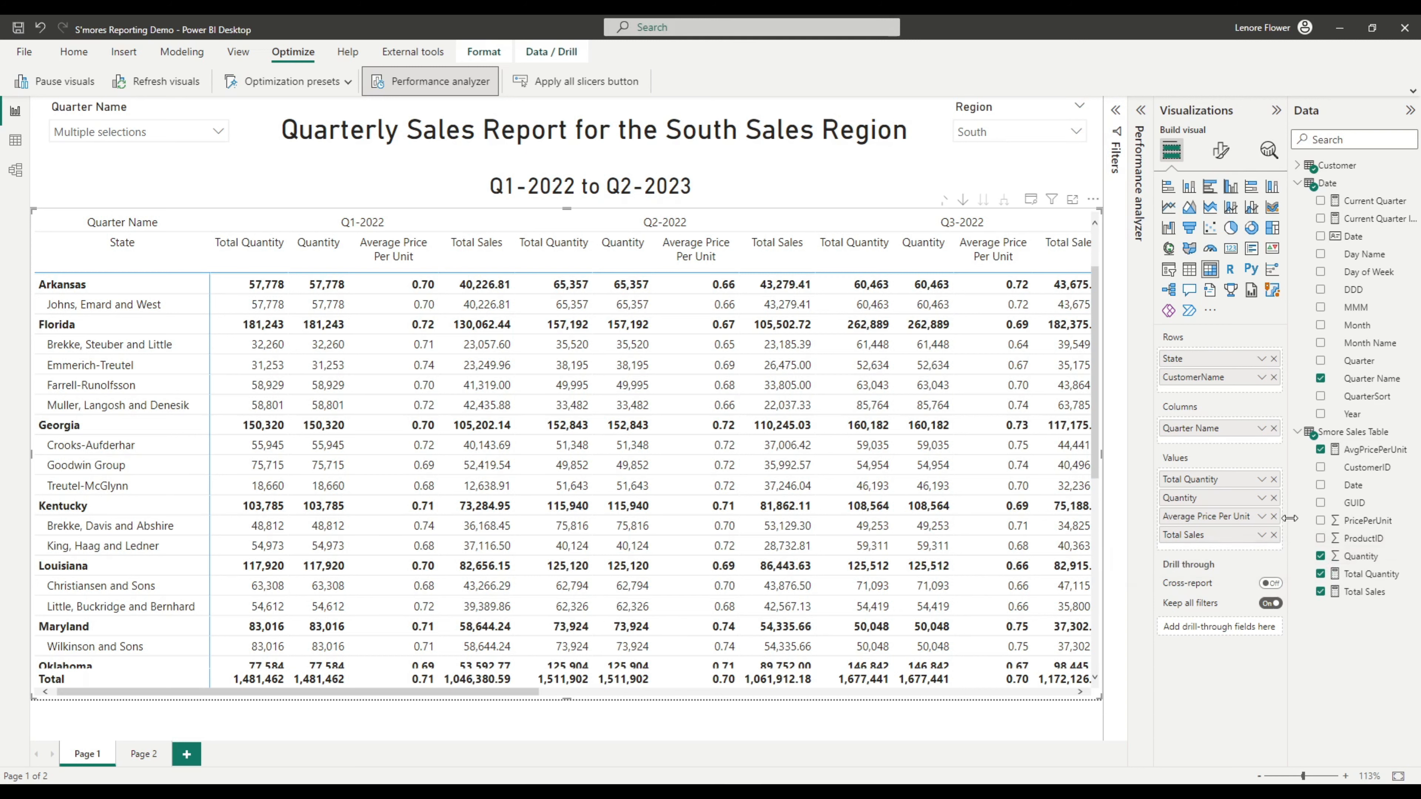
Remove and re-add the Quantity field in the matrix values, then inspect its aggregation options
{"action": "left_click", "coordinate": [1273, 497]}
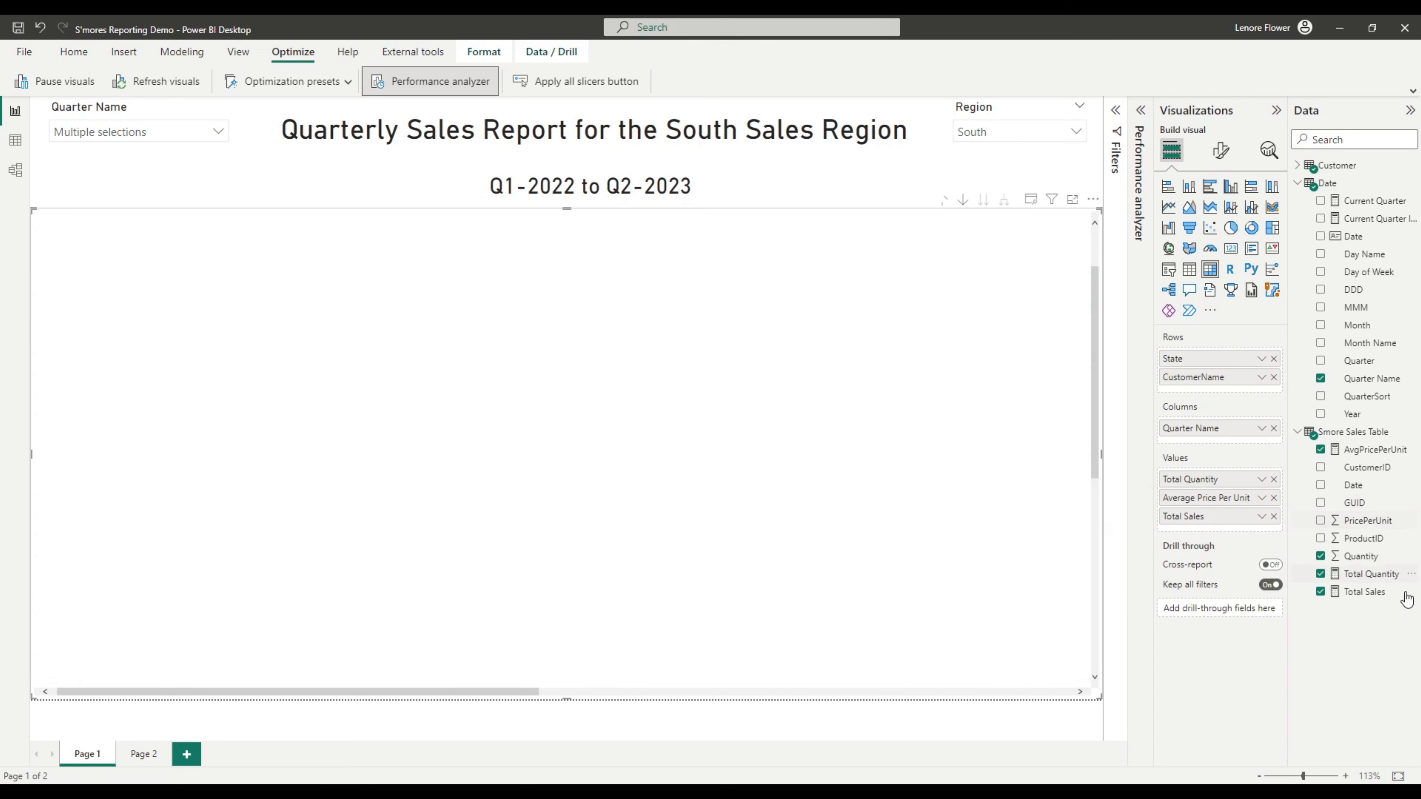
{"action": "left_click_drag", "start_coordinate": [1362, 561], "coordinate": [1255, 499]}
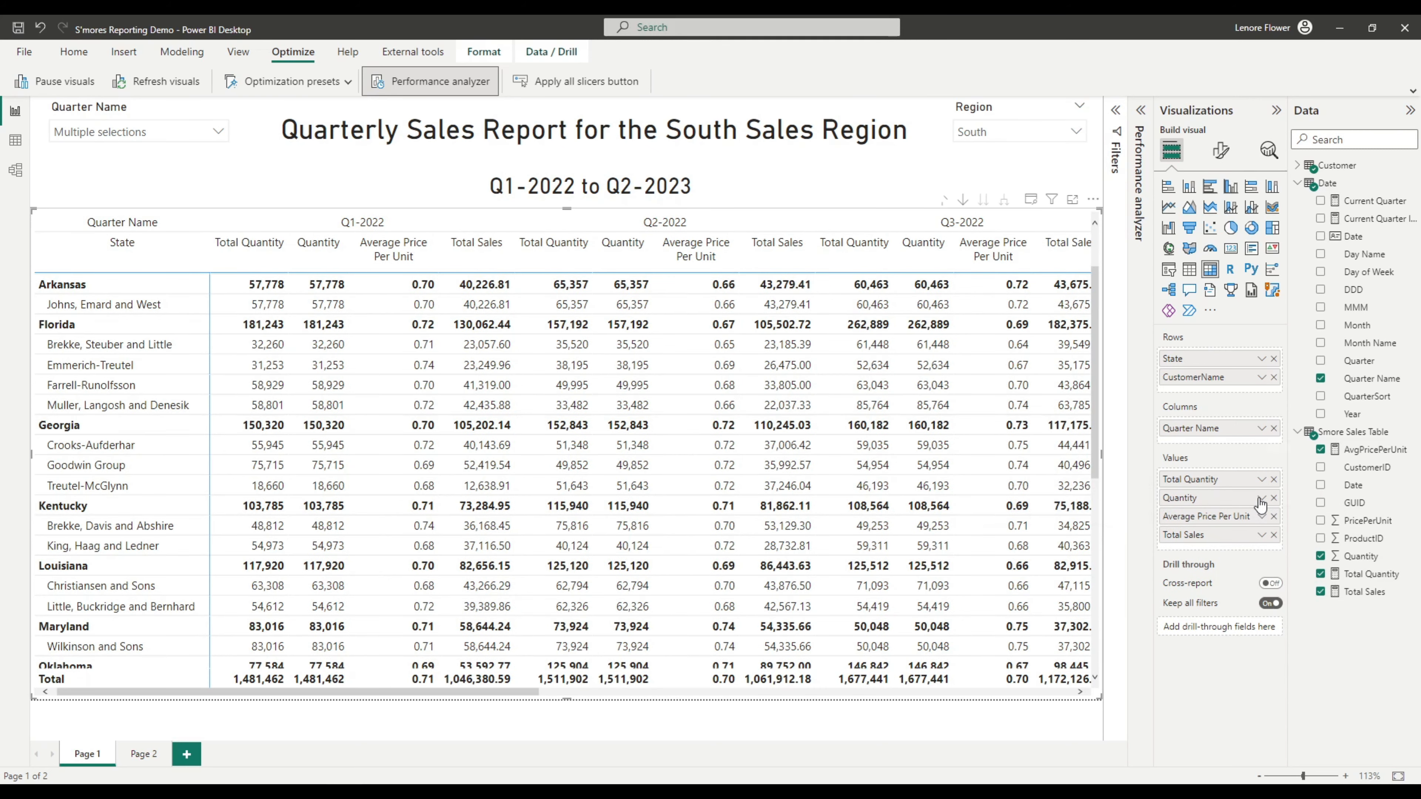
{"action": "left_click", "coordinate": [1262, 497]}
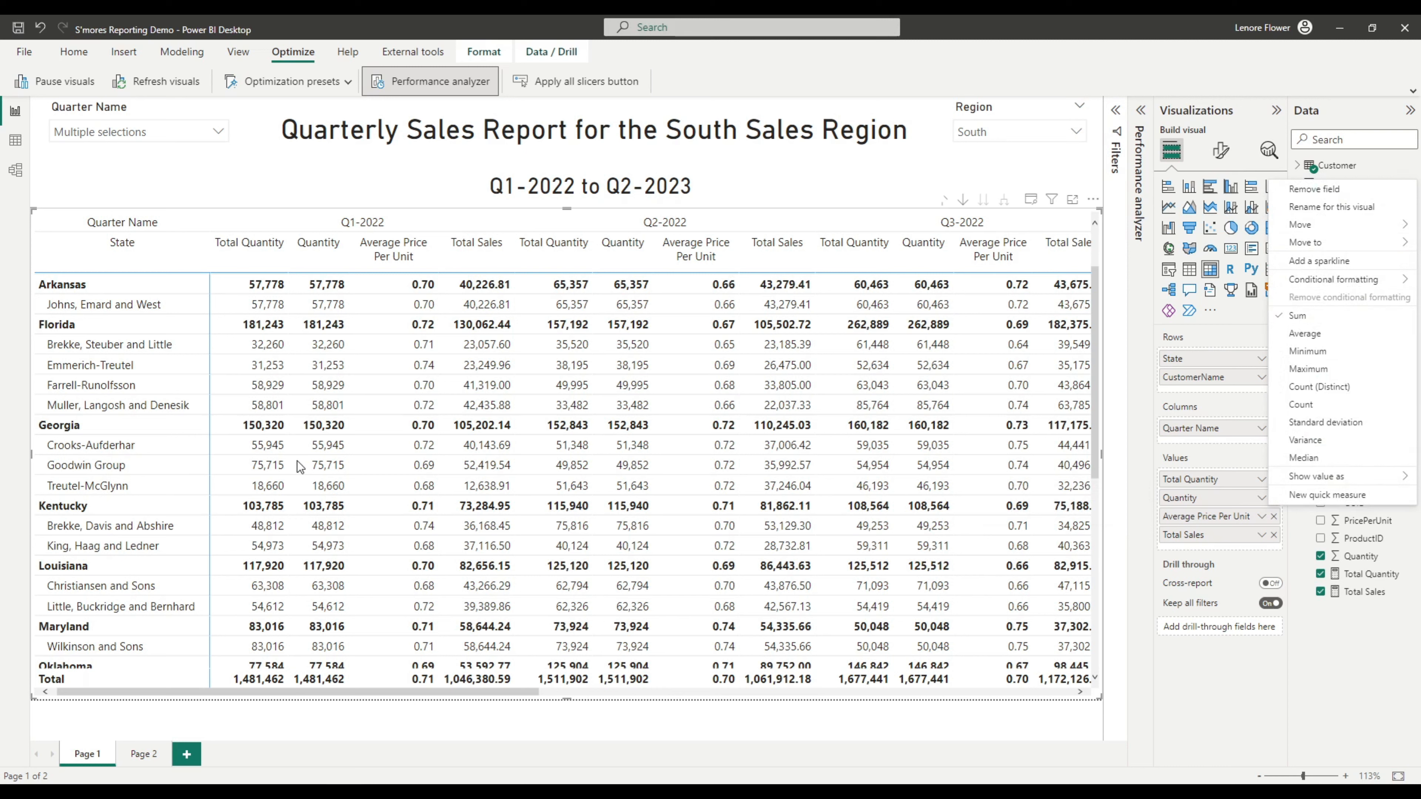
{"action": "left_click", "coordinate": [1153, 686]}
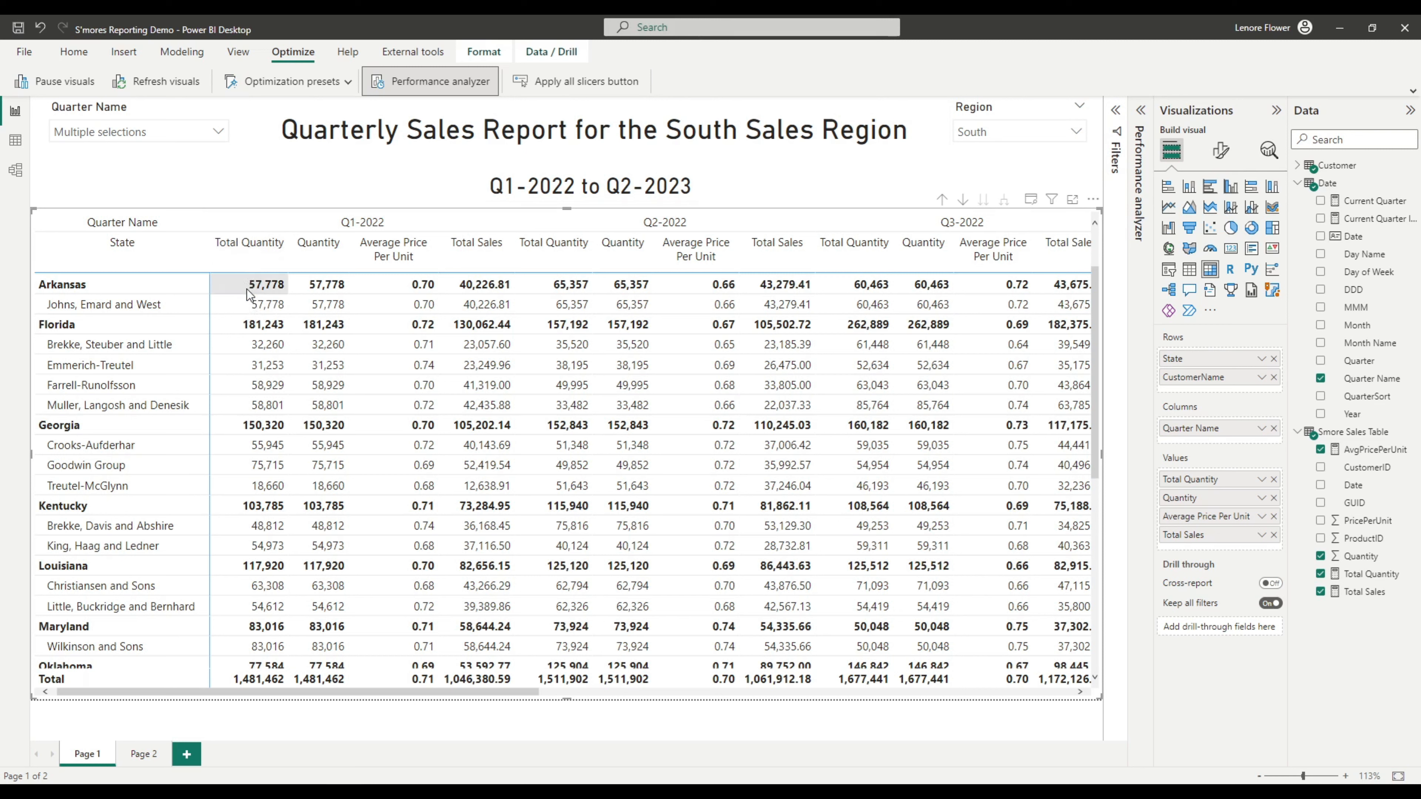
Open the Total Quantity measure to view its DAX formula
{"action": "left_click", "coordinate": [1361, 575]}
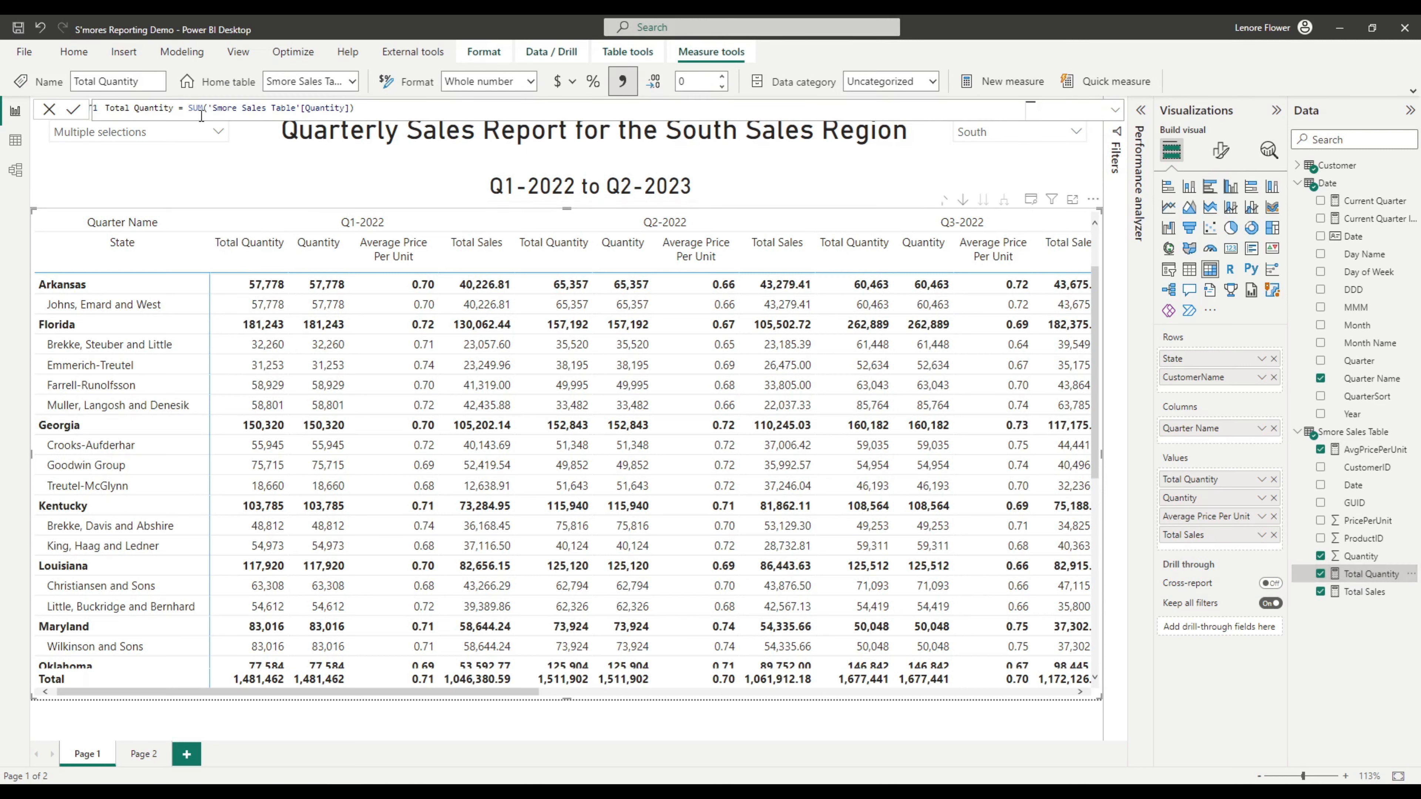
{"action": "double_click", "coordinate": [195, 108]}
Expand the Performance analyzer pane, expand the second Matrix entry and copy its query
{"action": "left_click", "coordinate": [1141, 114]}
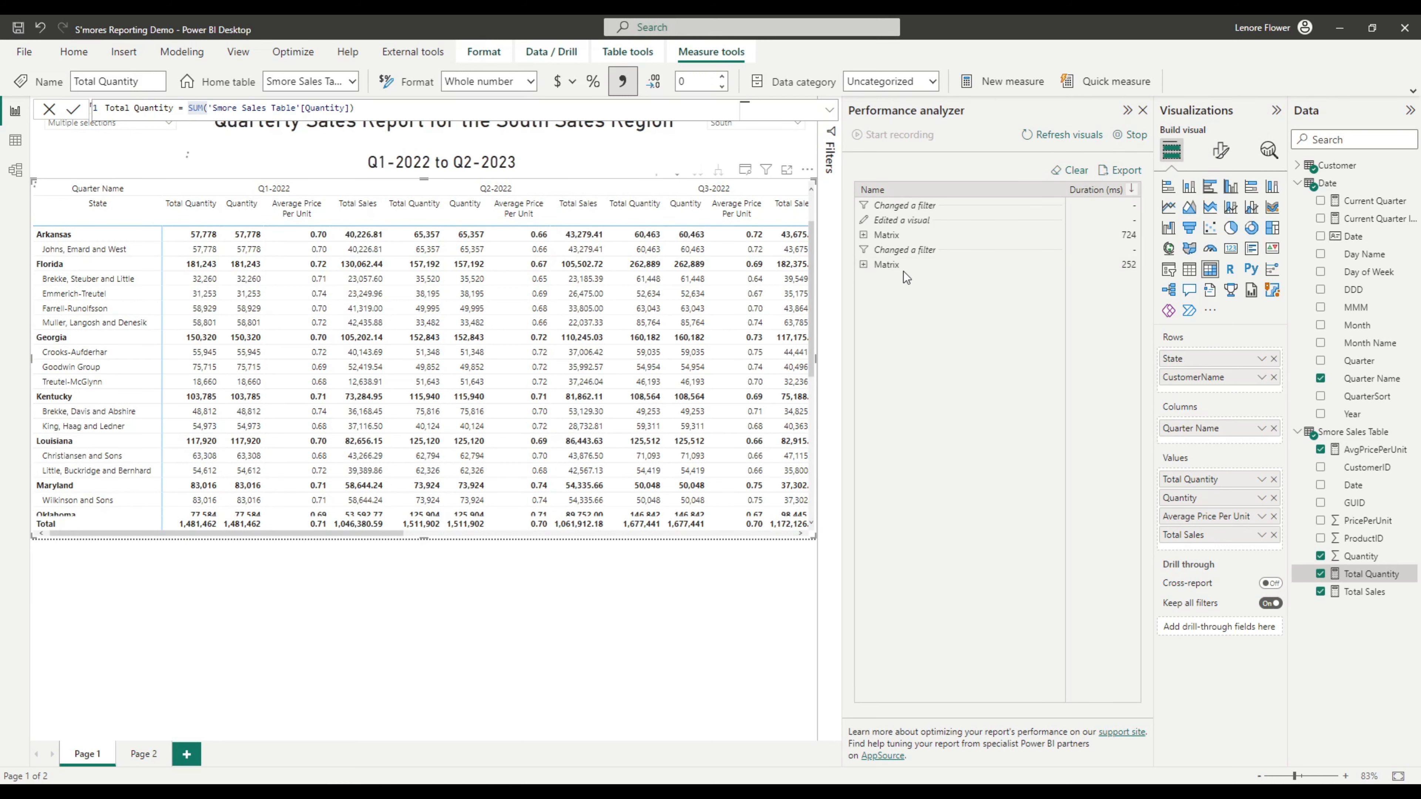
{"action": "left_click", "coordinate": [863, 265]}
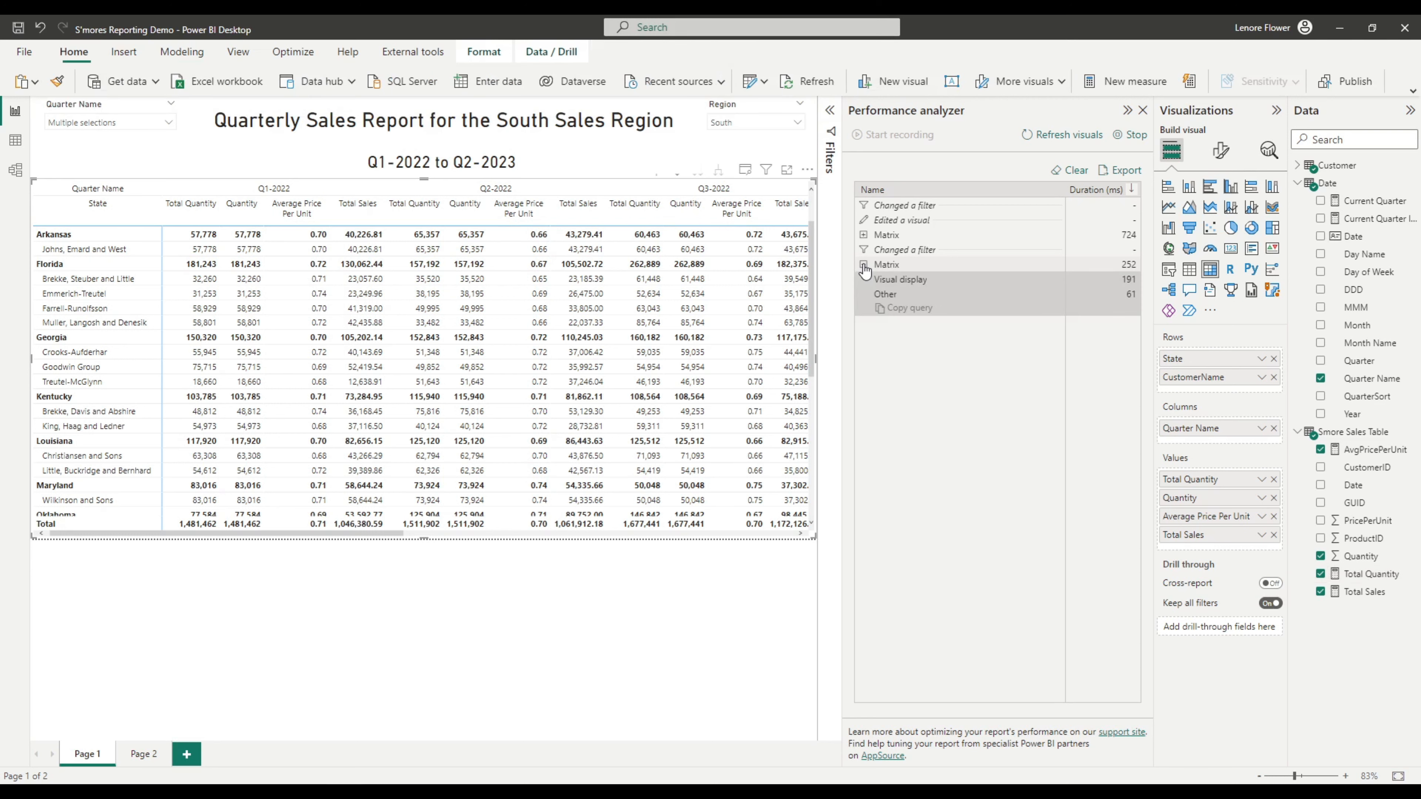
{"action": "left_click", "coordinate": [889, 266]}
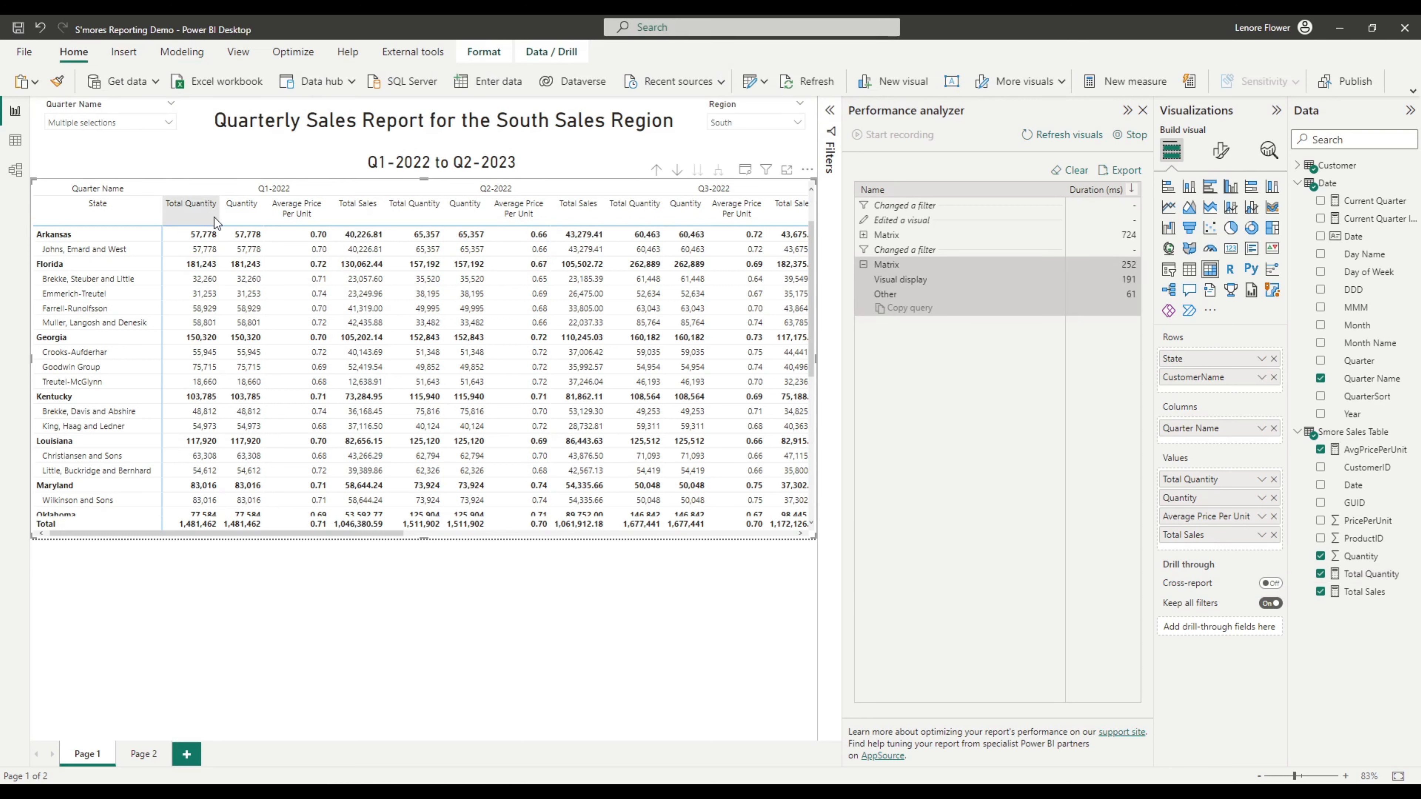
{"action": "left_click", "coordinate": [907, 308]}
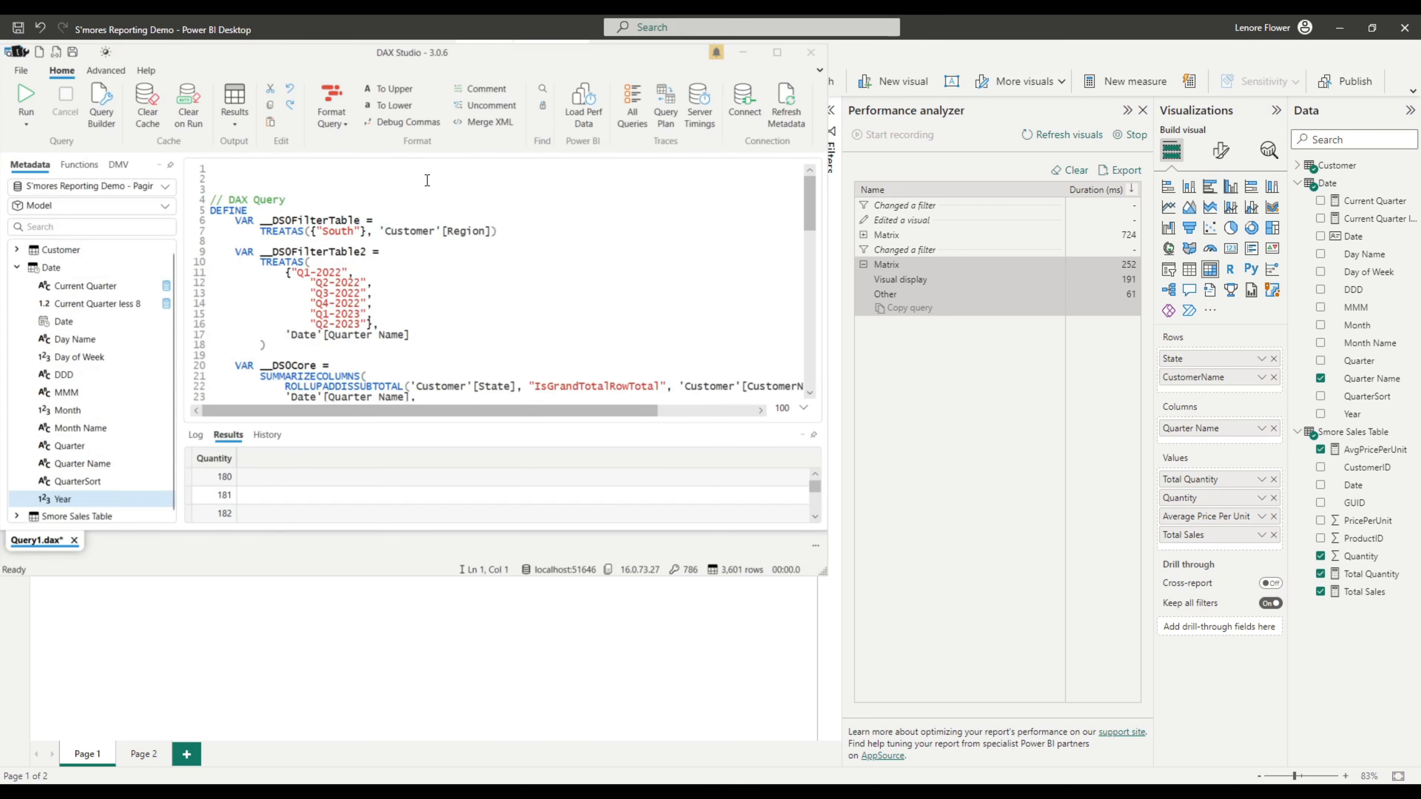
Examine the copied DAX query in DAX Studio, highlighting the Region filter, Total_Quantity and SumQuantity lines
{"action": "left_click_drag", "start_coordinate": [434, 576], "coordinate": [427, 698]}
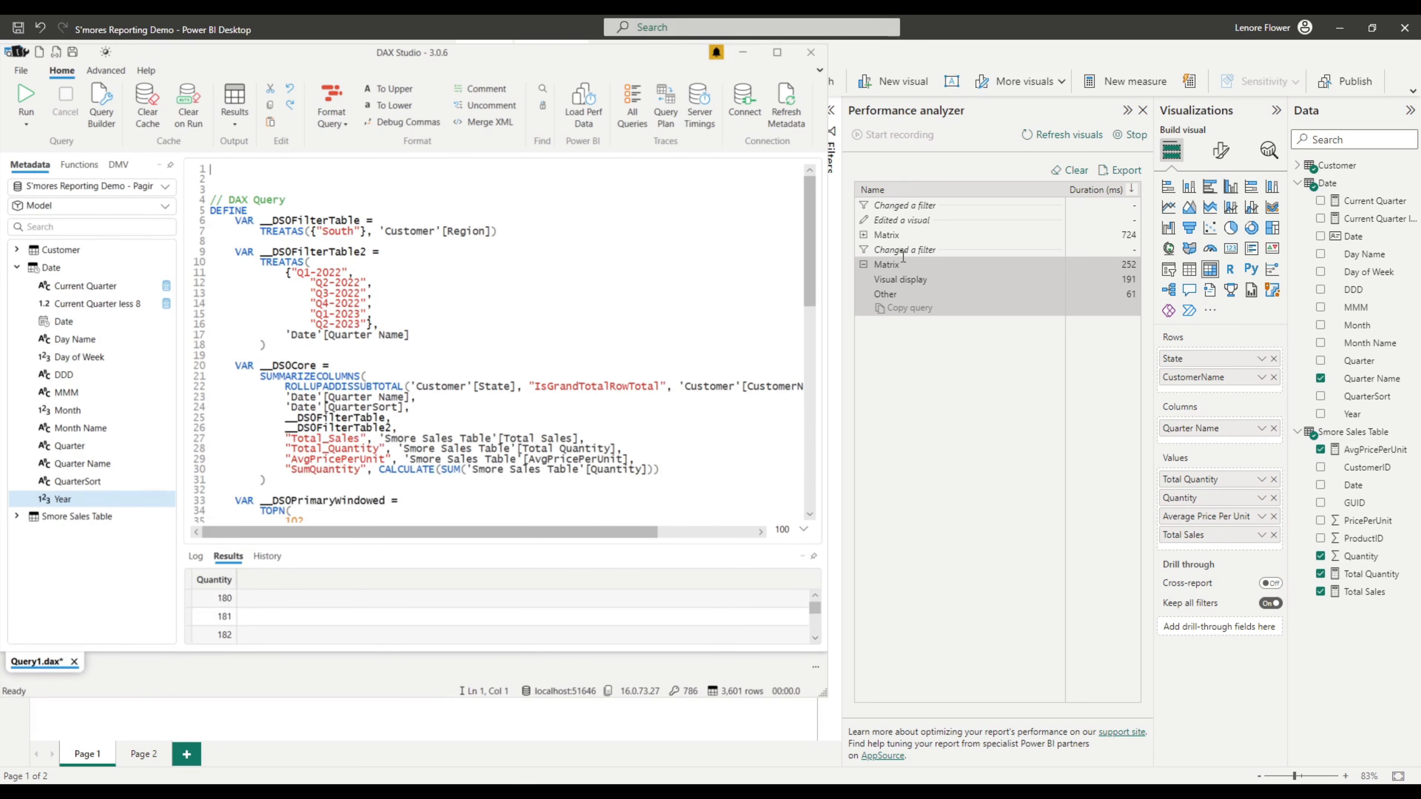
{"action": "left_click", "coordinate": [462, 285]}
{"action": "left_click_drag", "start_coordinate": [497, 231], "coordinate": [254, 220]}
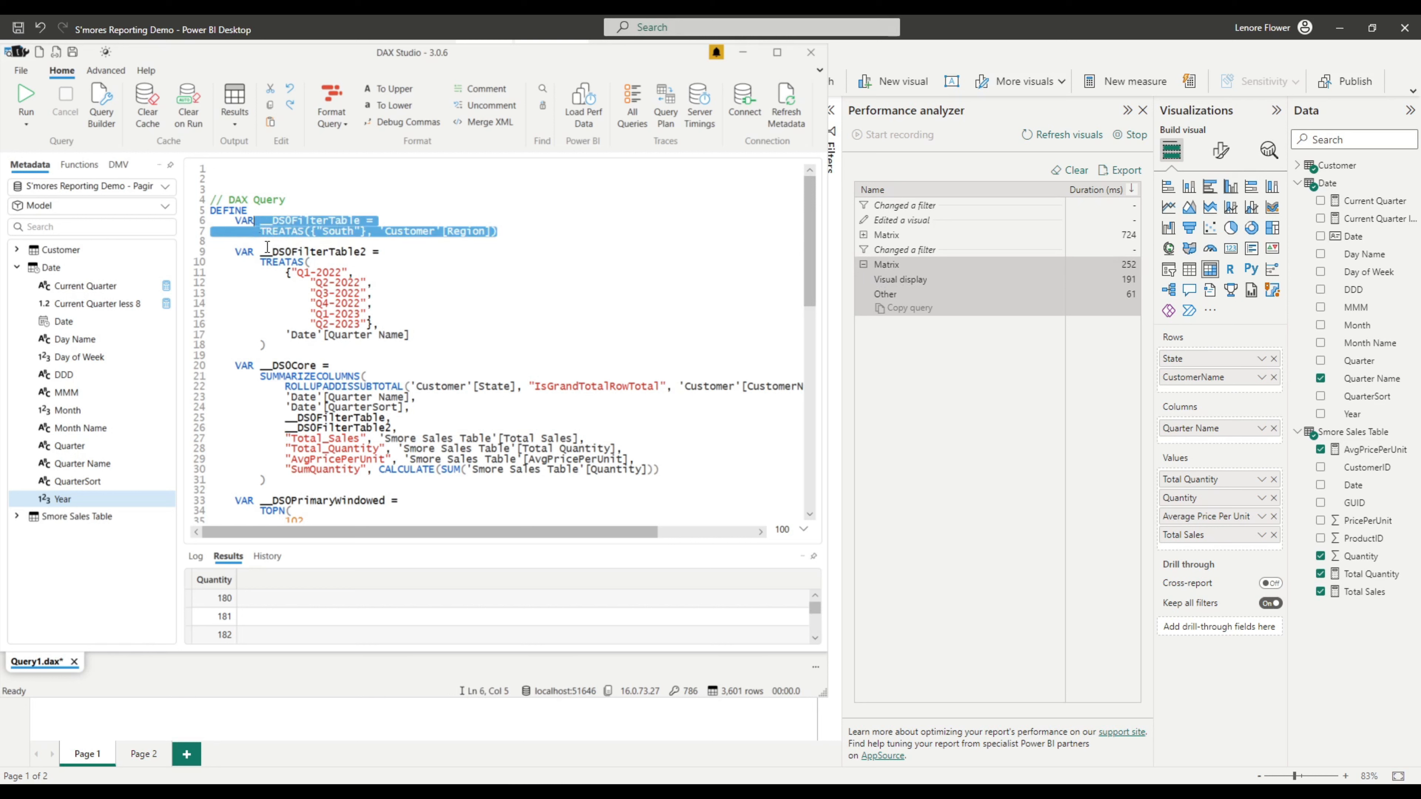
{"action": "scroll", "coordinate": [356, 334], "scroll_direction": "down", "scroll_amount": 2}
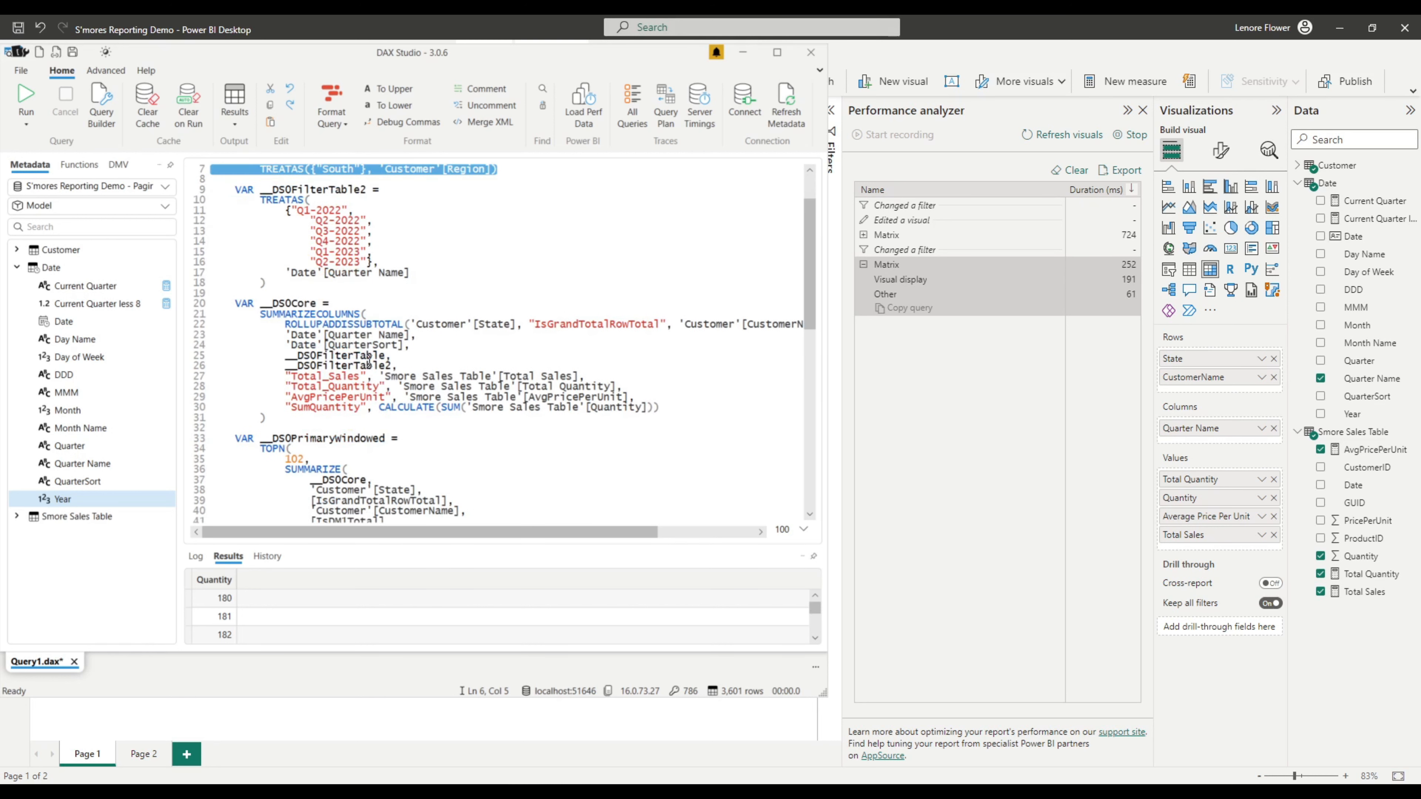
{"action": "left_click_drag", "start_coordinate": [282, 387], "coordinate": [658, 388]}
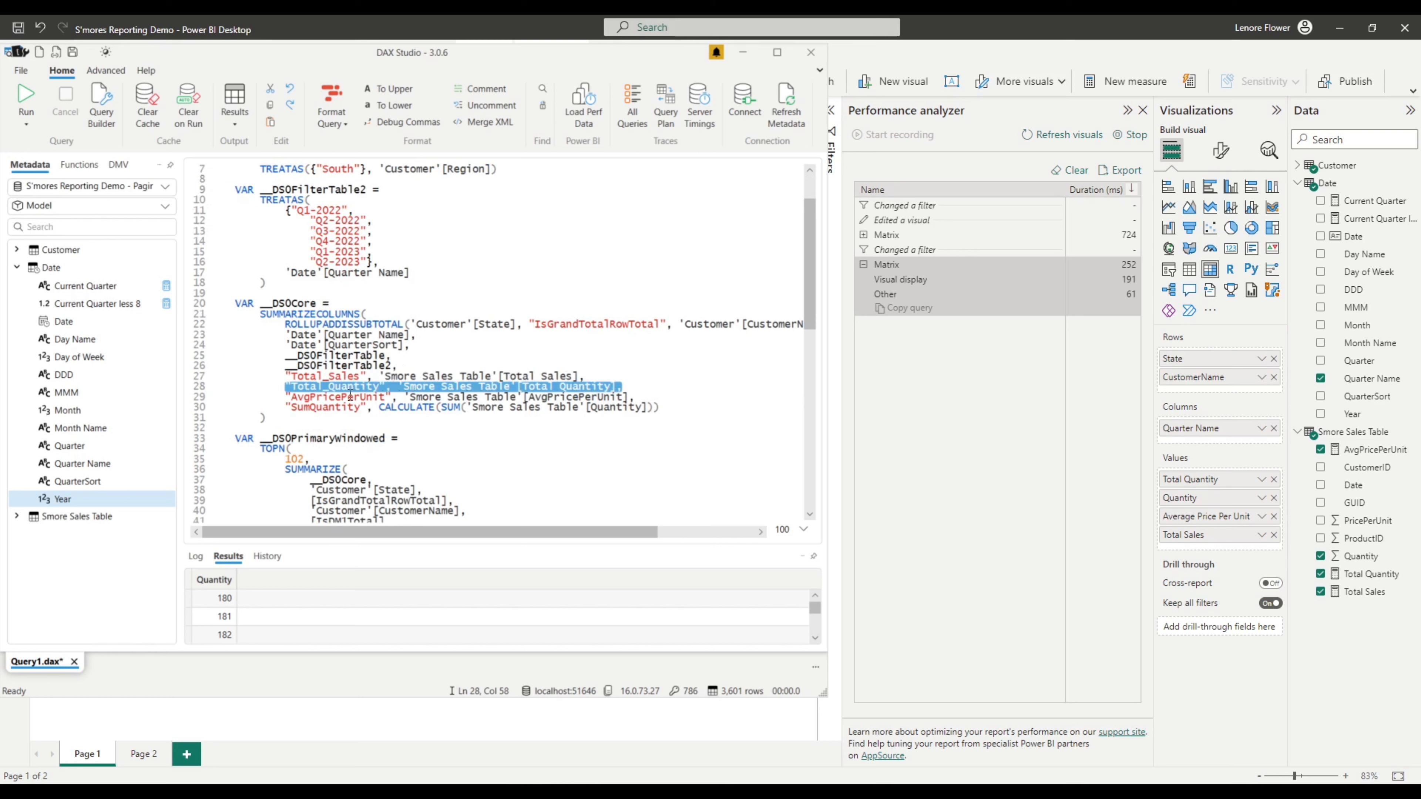
{"action": "left_click_drag", "start_coordinate": [286, 409], "coordinate": [660, 413]}
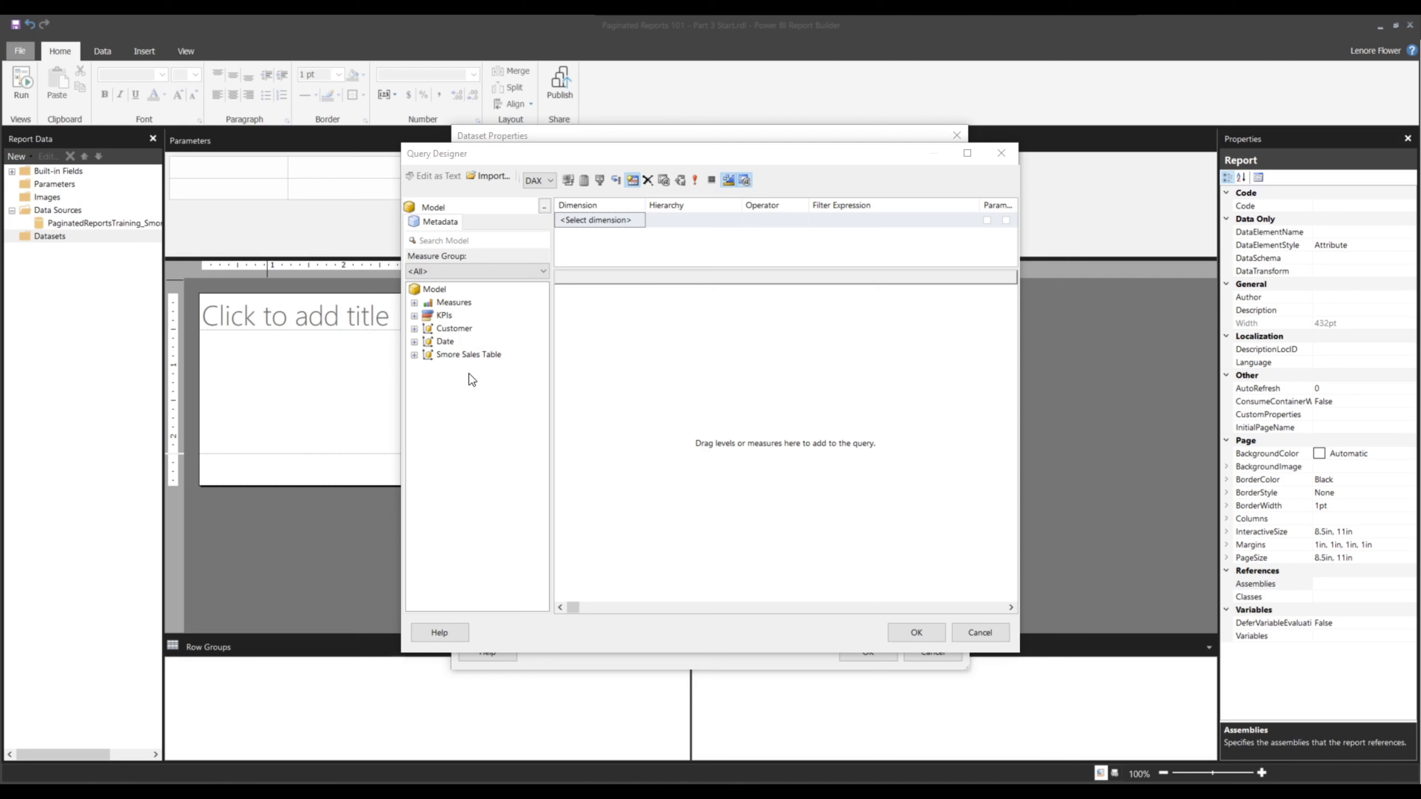
Add the Smore Sales Table Quantity column to the query, run it and browse the results
{"action": "left_click", "coordinate": [414, 355]}
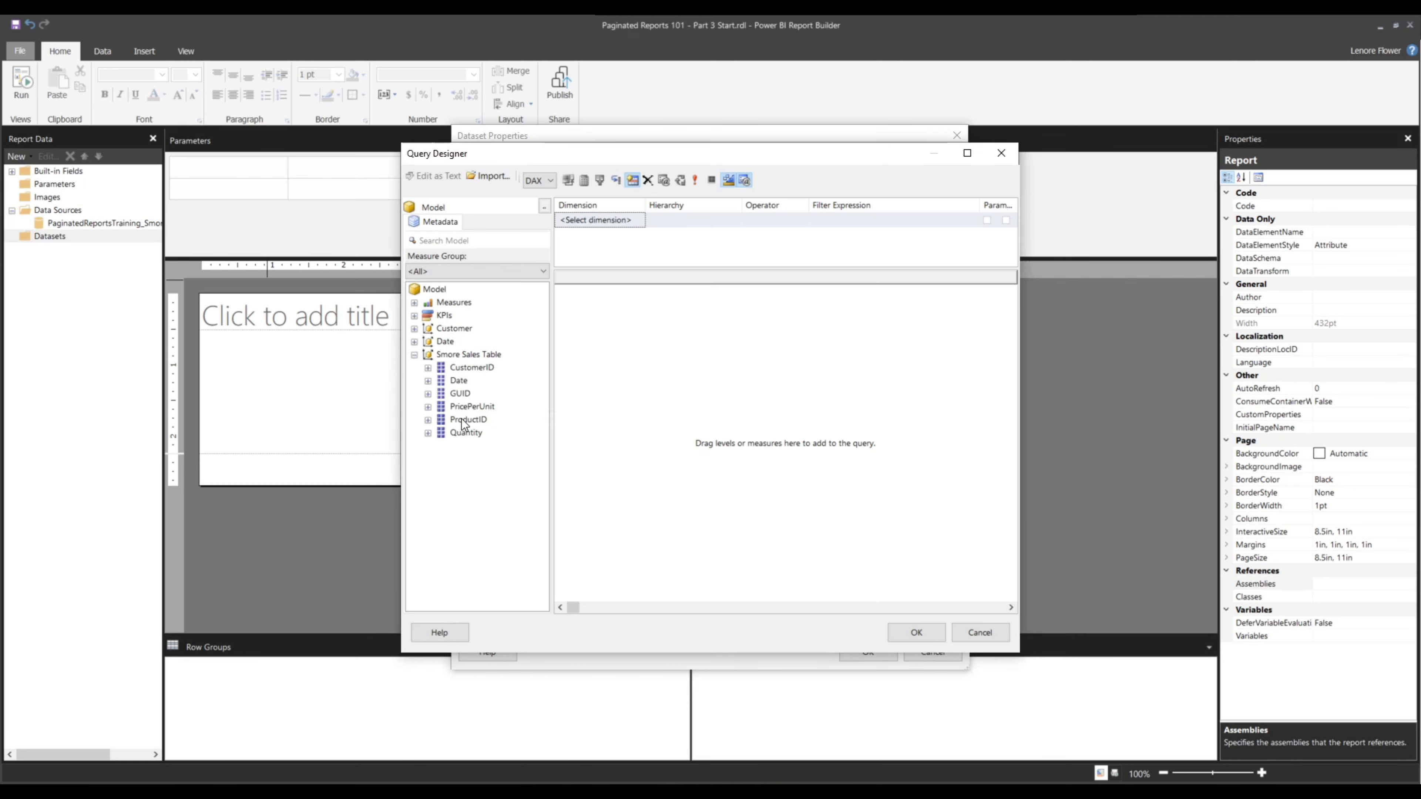
{"action": "left_click_drag", "start_coordinate": [456, 432], "coordinate": [590, 324]}
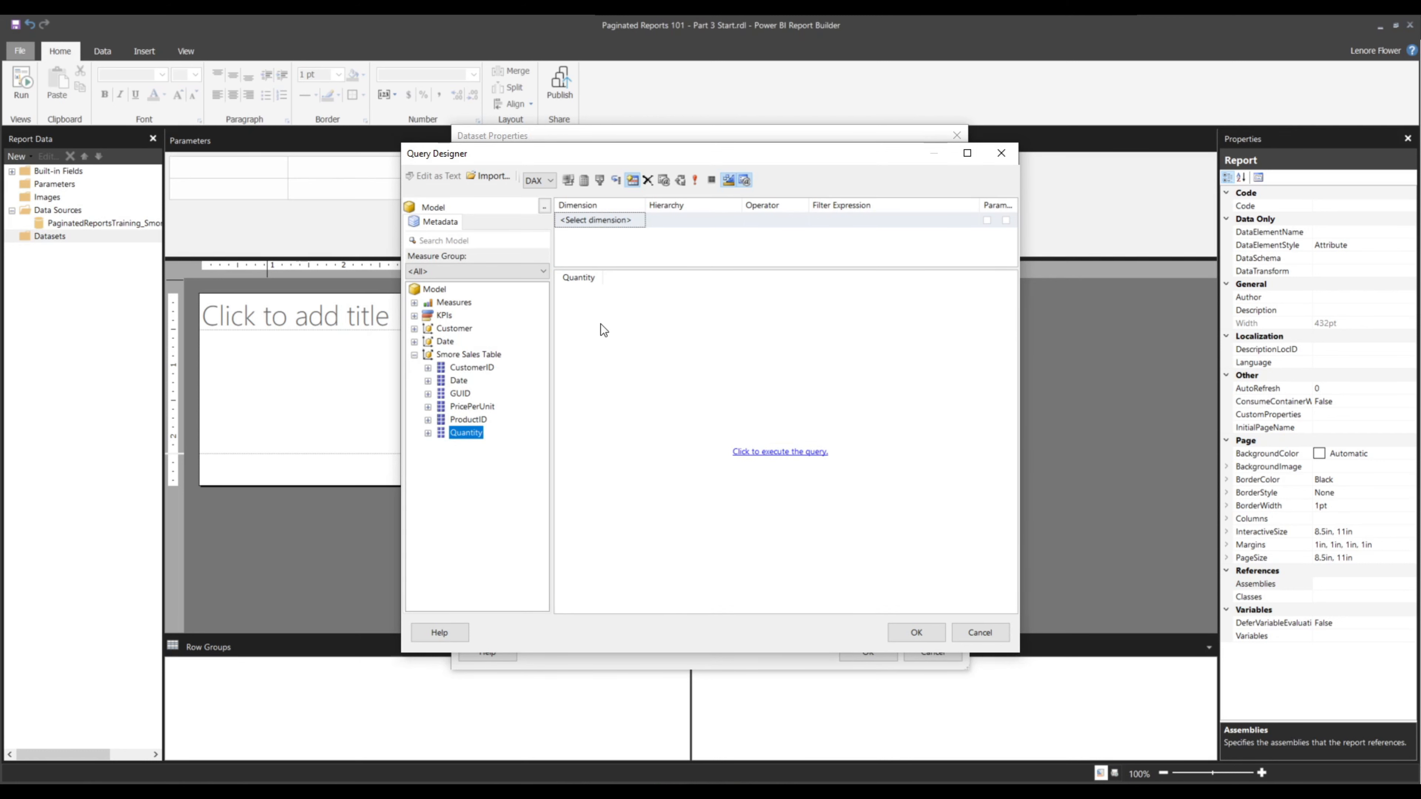
{"action": "left_click", "coordinate": [776, 455]}
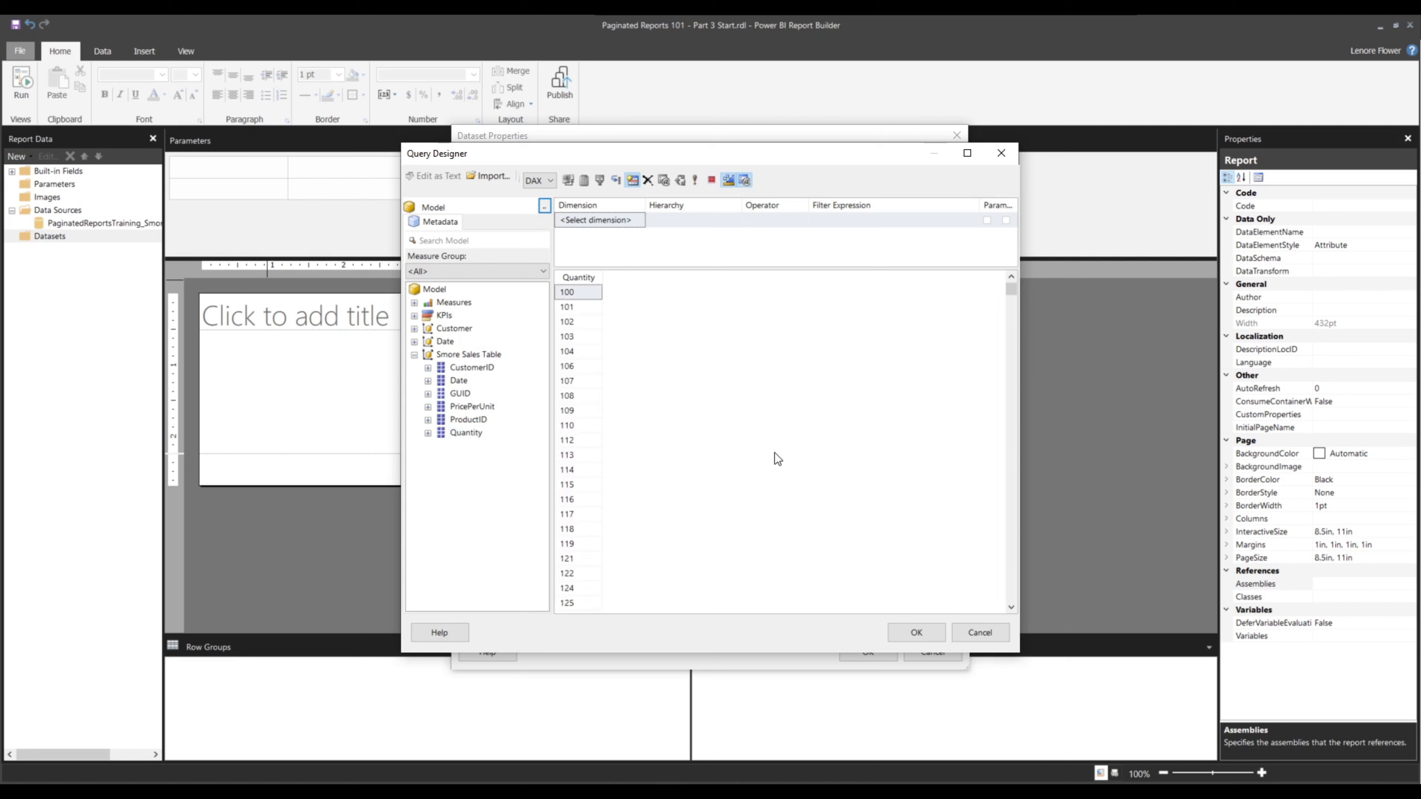
{"action": "scroll", "coordinate": [574, 370], "scroll_direction": "down", "scroll_amount": 8}
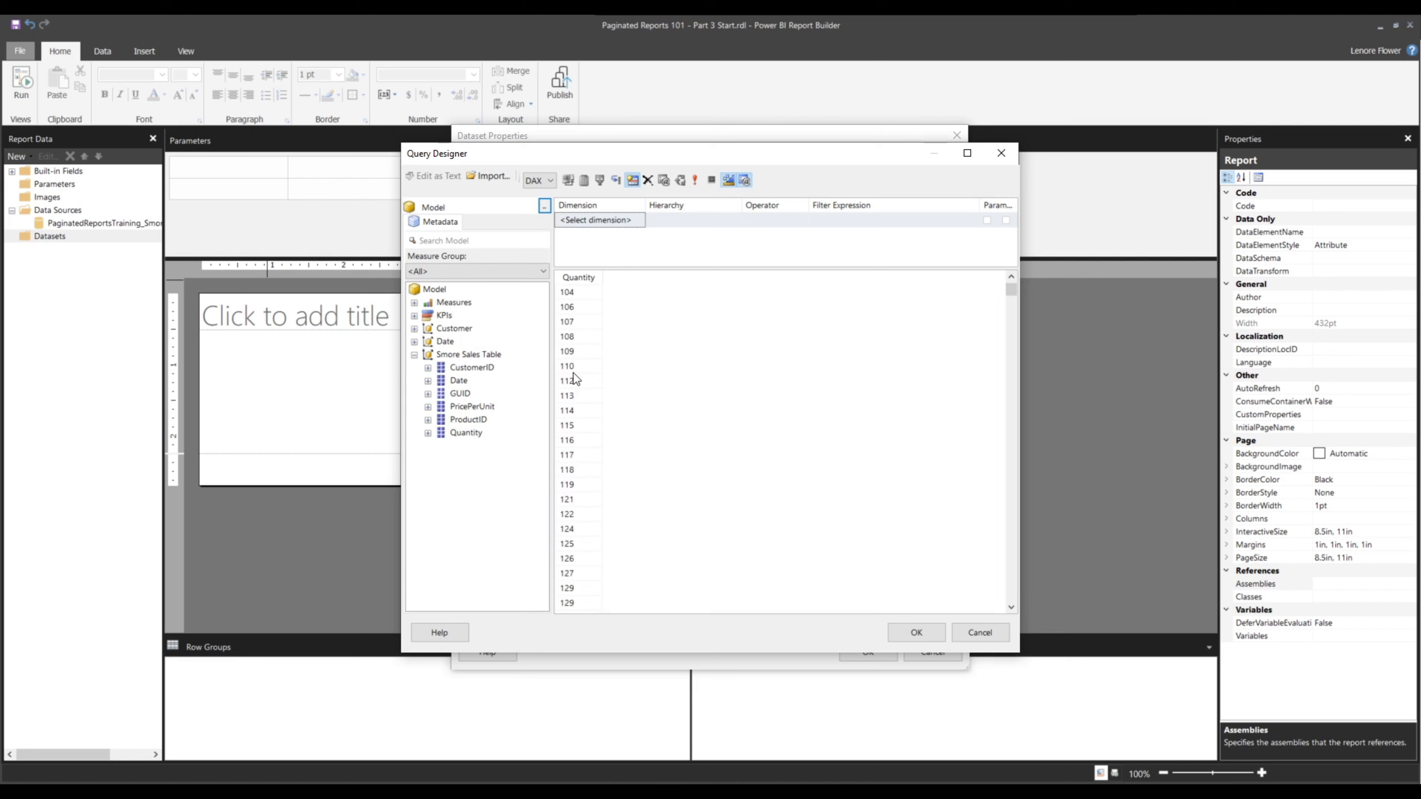
{"action": "scroll", "coordinate": [573, 378], "scroll_direction": "down", "scroll_amount": 6}
Replace the Quantity column with the Total Quantity measure from Measures and run the query
{"action": "left_click", "coordinate": [648, 180]}
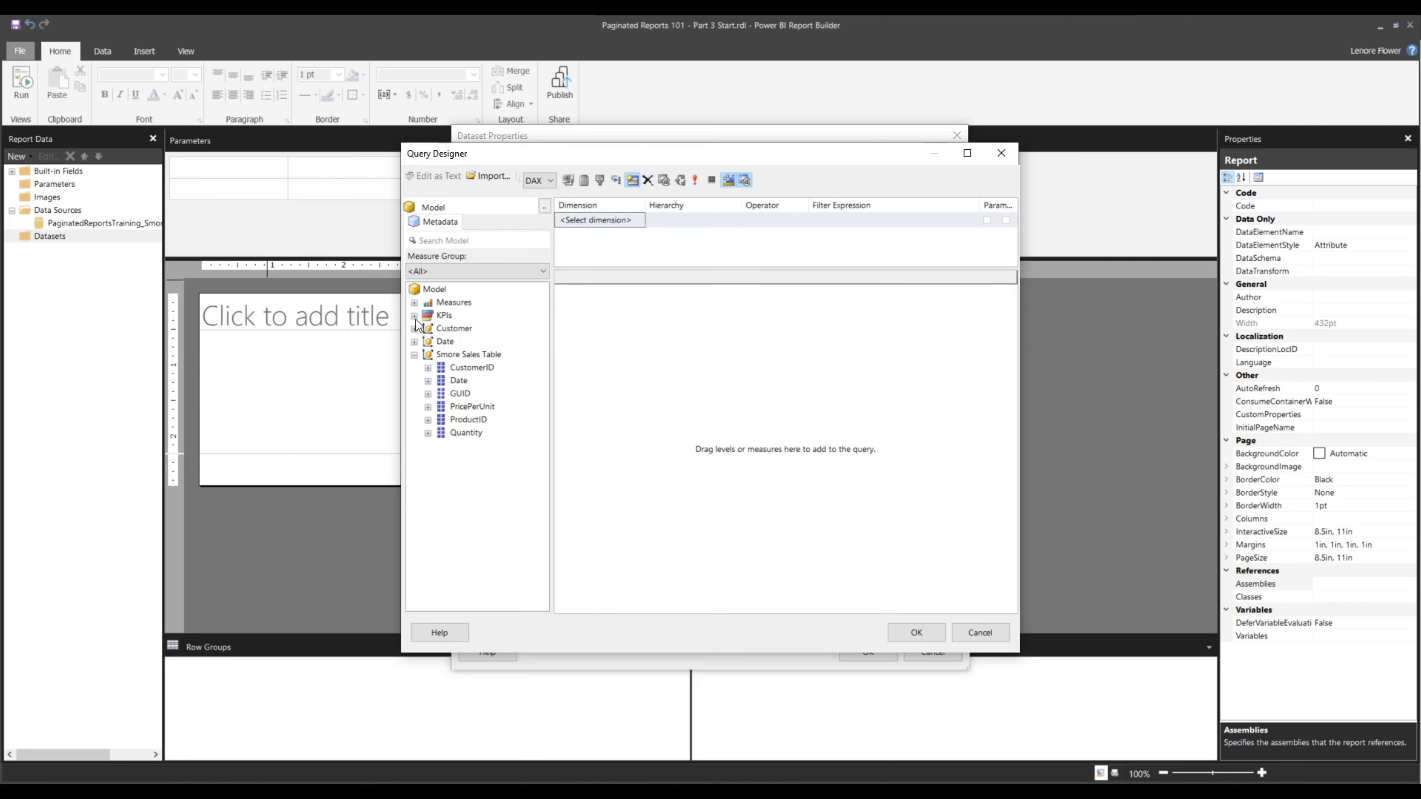
{"action": "left_click", "coordinate": [414, 302]}
{"action": "left_click", "coordinate": [428, 341]}
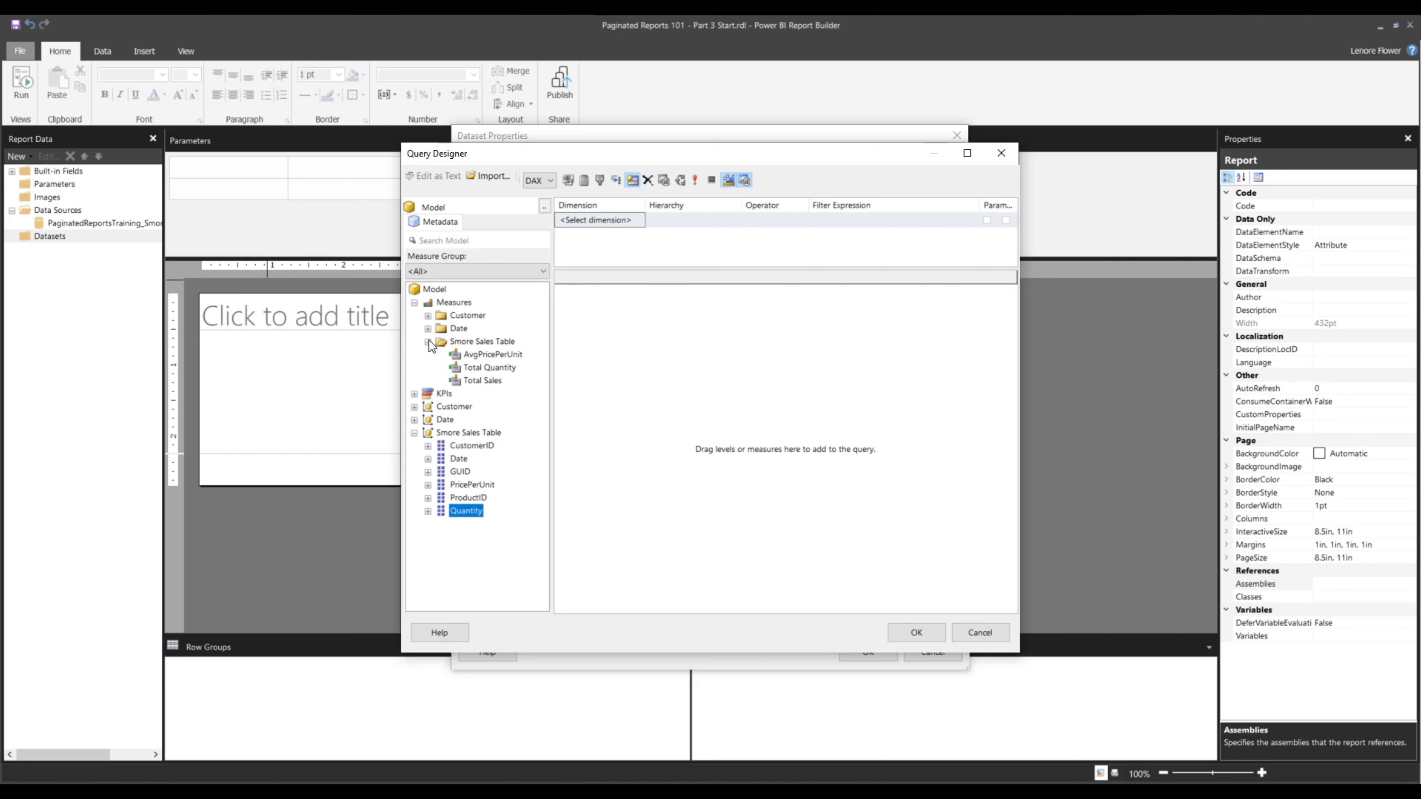
{"action": "left_click_drag", "start_coordinate": [496, 367], "coordinate": [644, 386]}
{"action": "left_click", "coordinate": [758, 452]}
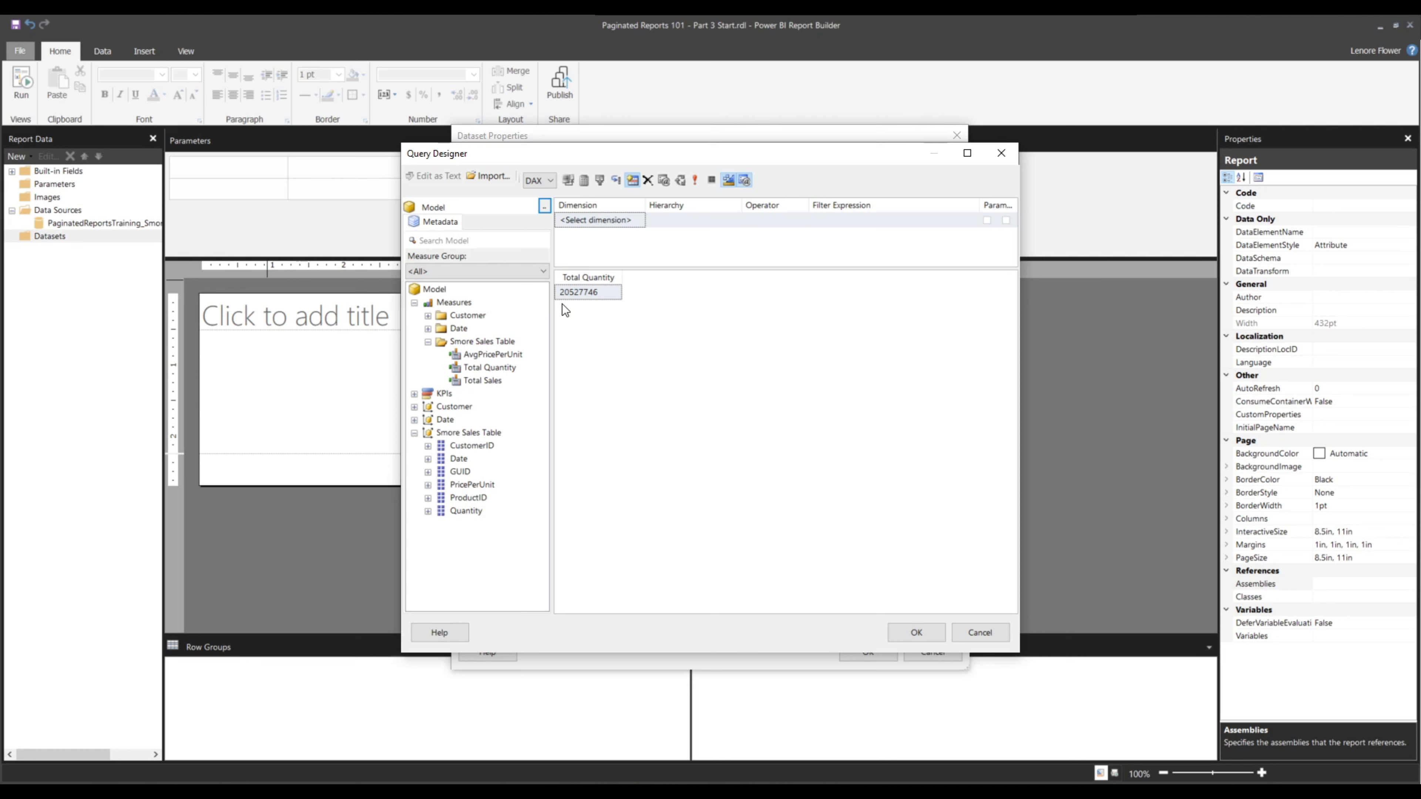
Add the Customer State column to the query, run it and widen the State column
{"action": "left_click", "coordinate": [415, 408]}
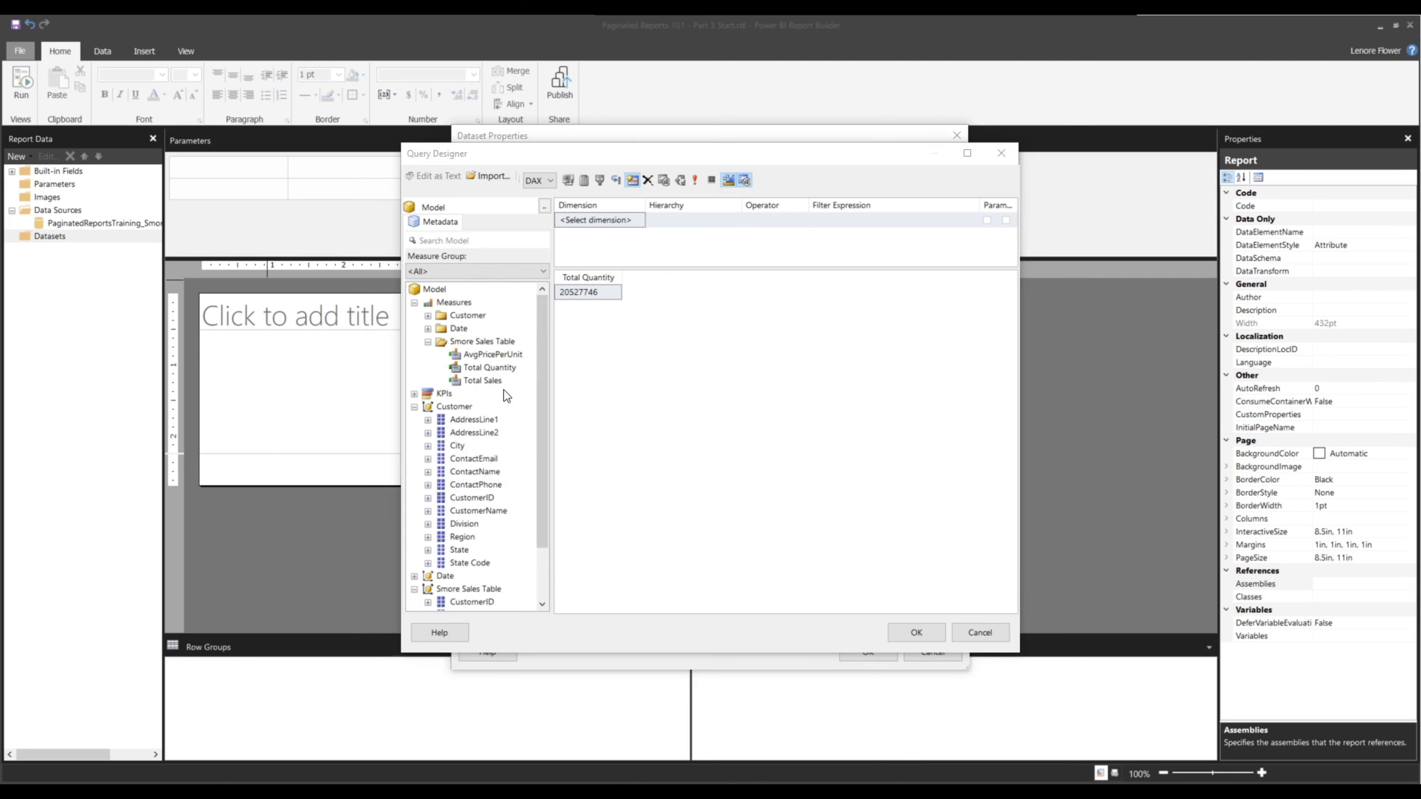
{"action": "left_click_drag", "start_coordinate": [456, 554], "coordinate": [570, 319]}
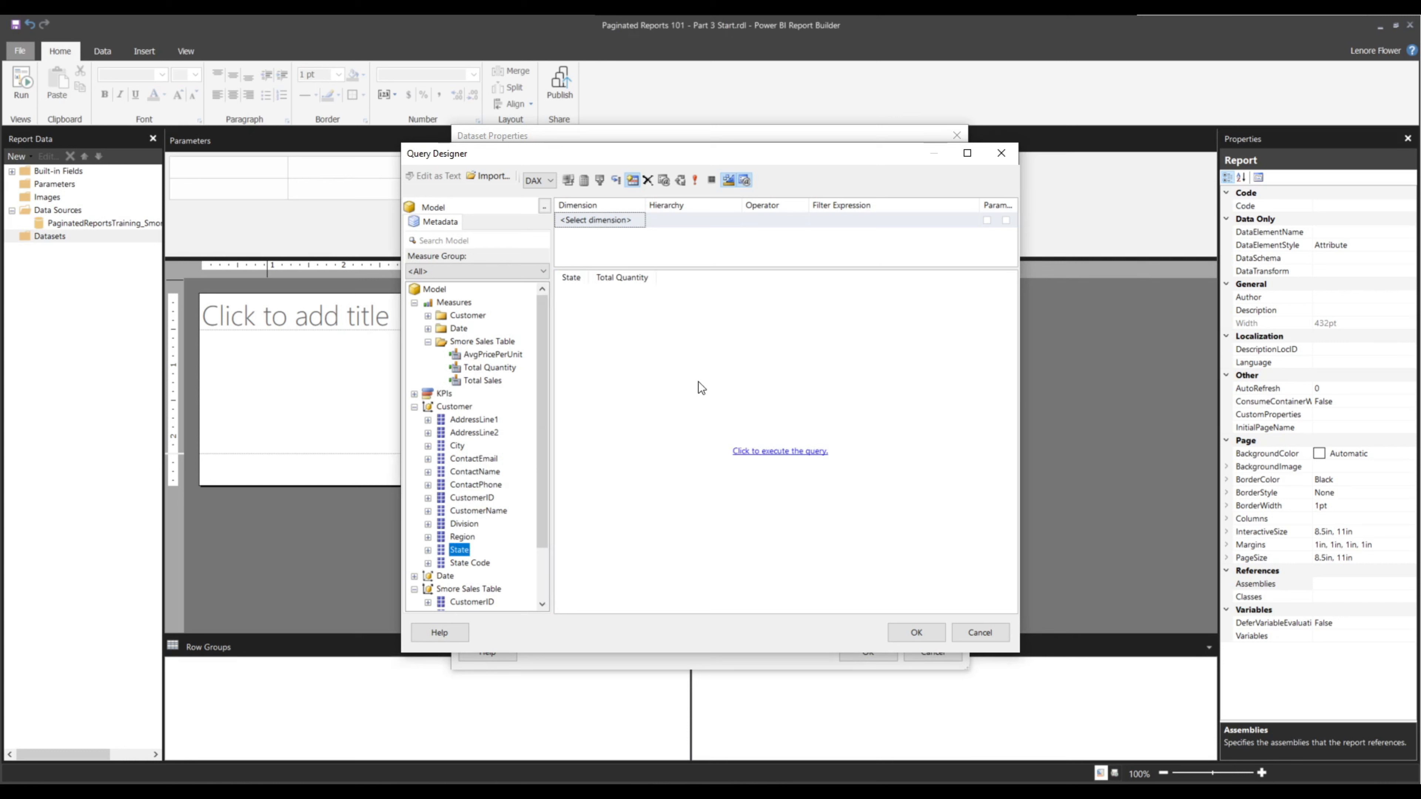
{"action": "left_click", "coordinate": [765, 454]}
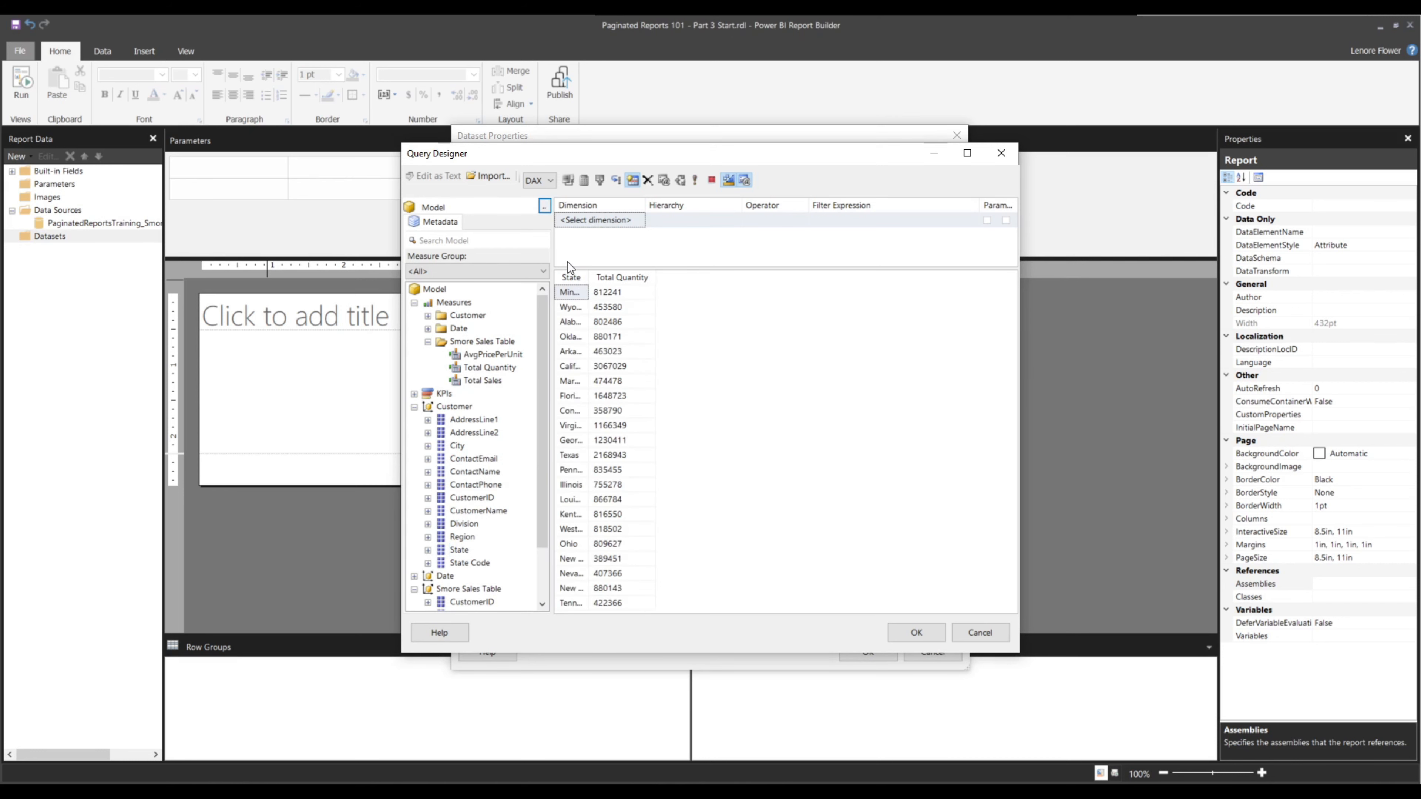
{"action": "left_click", "coordinate": [593, 272]}
{"action": "left_click_drag", "start_coordinate": [586, 270], "coordinate": [665, 286]}
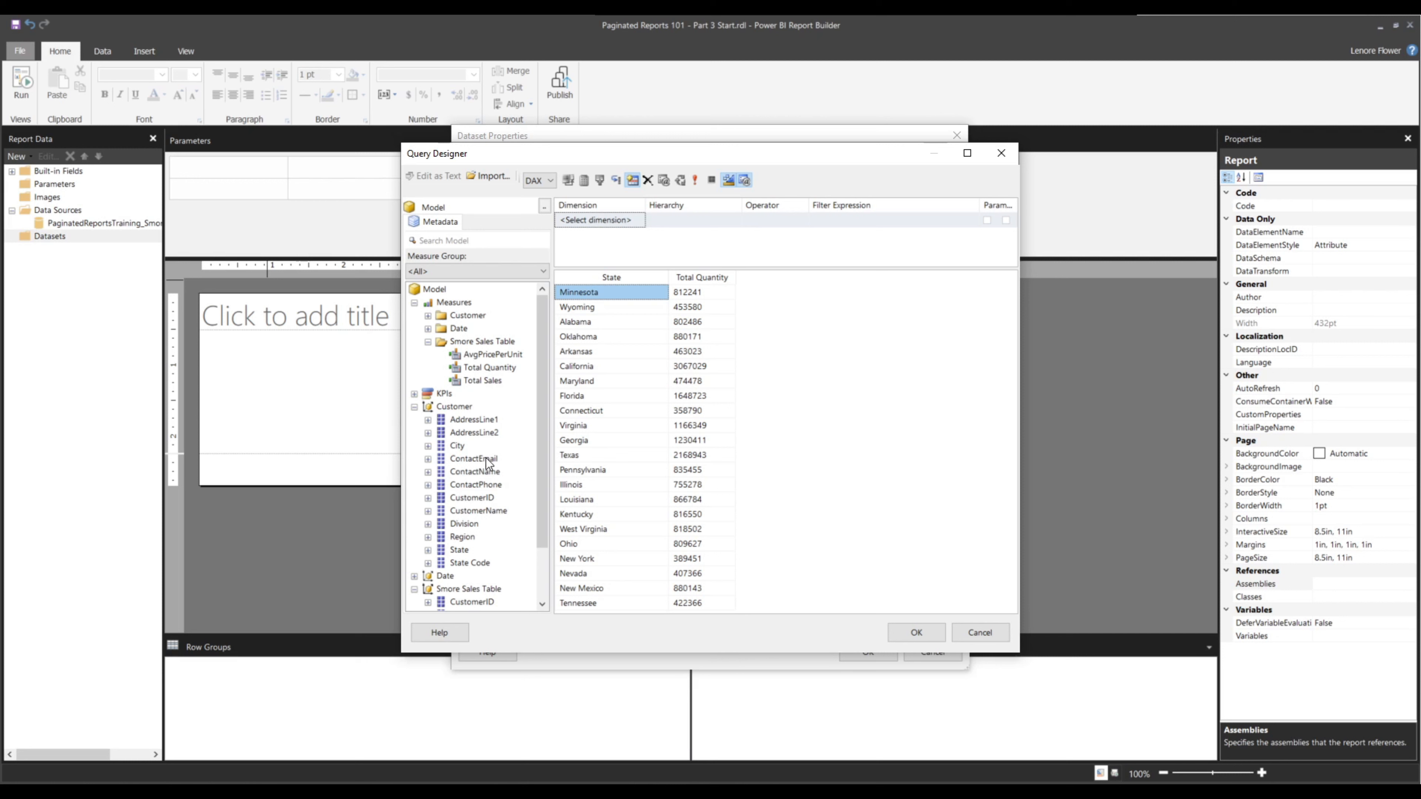
Add the Customer CustomerName column to the query, run it and widen the State column
{"action": "left_click_drag", "start_coordinate": [462, 511], "coordinate": [680, 279]}
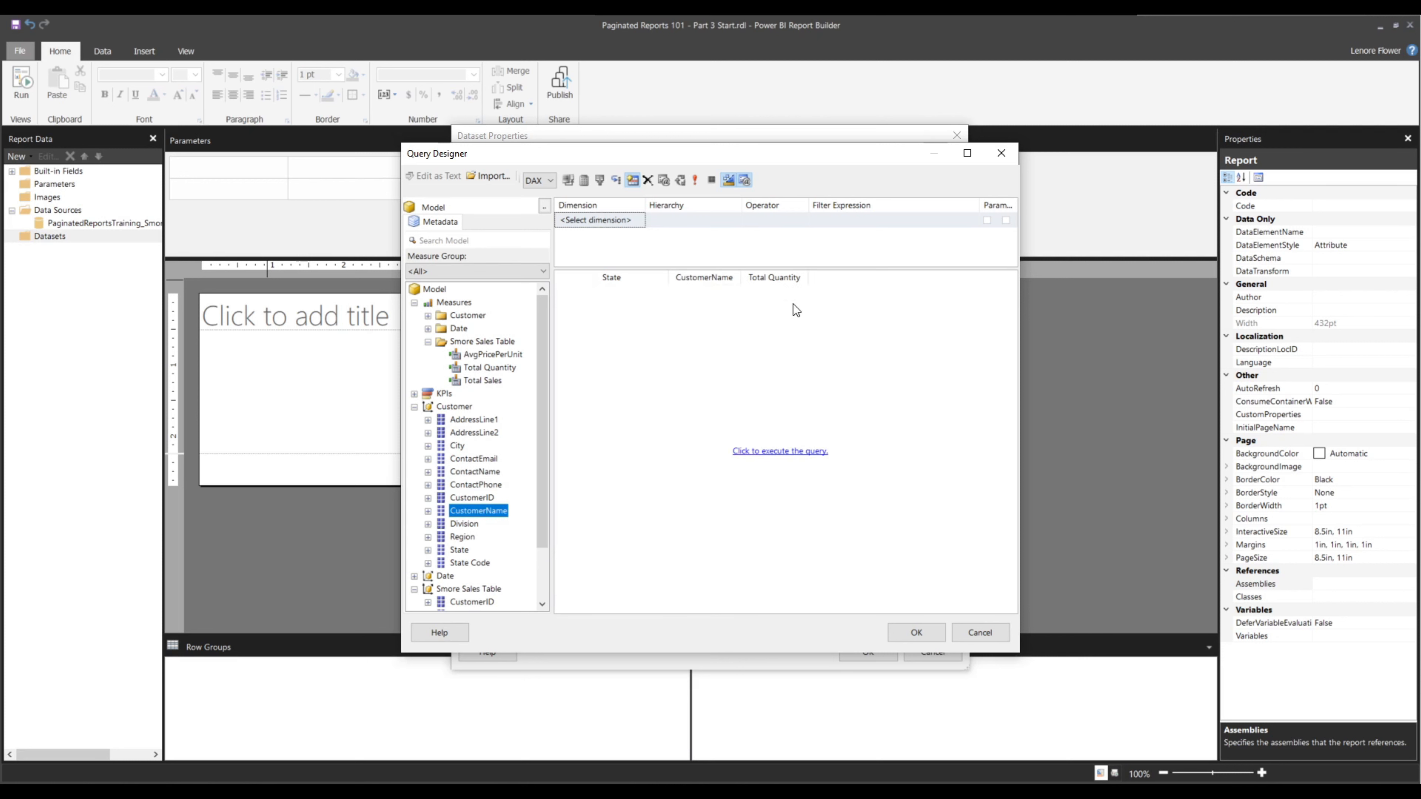
{"action": "left_click", "coordinate": [779, 451]}
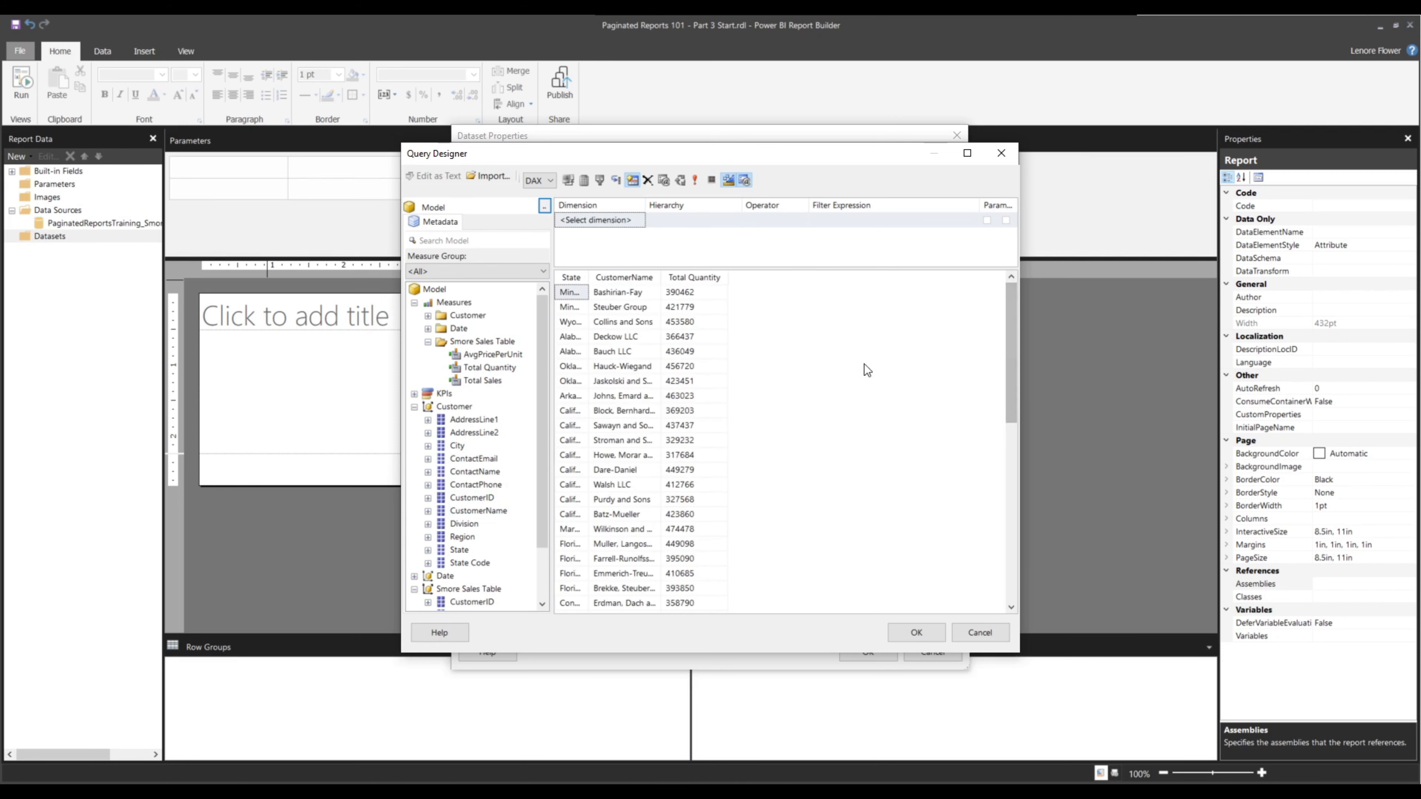
{"action": "left_click_drag", "start_coordinate": [590, 273], "coordinate": [666, 274]}
{"action": "left_click", "coordinate": [729, 307]}
{"action": "left_click", "coordinate": [758, 308]}
{"action": "left_click", "coordinate": [687, 312]}
{"action": "left_click", "coordinate": [748, 307]}
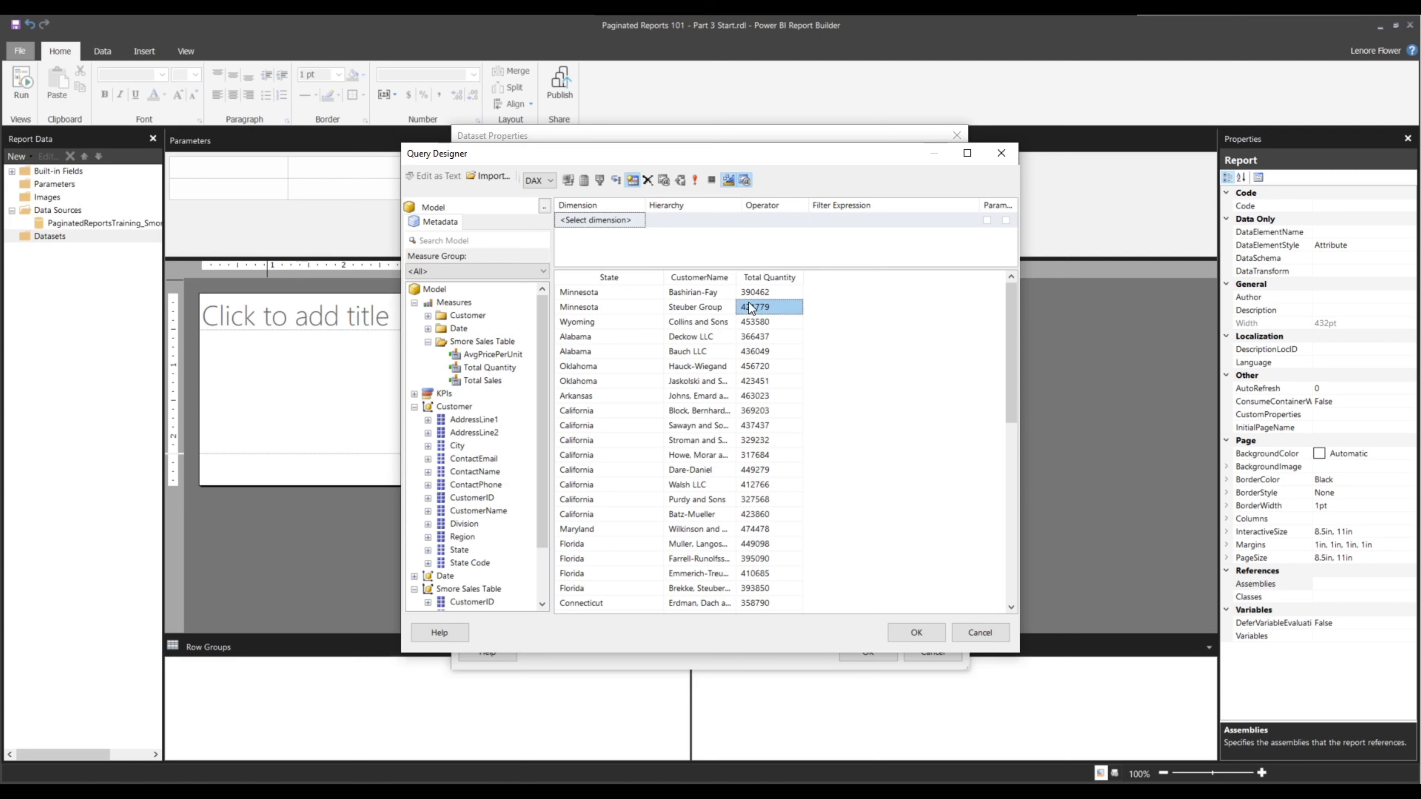
Add the Date Quarter Name and QuarterSort columns to the query and run it
{"action": "left_click", "coordinate": [414, 408]}
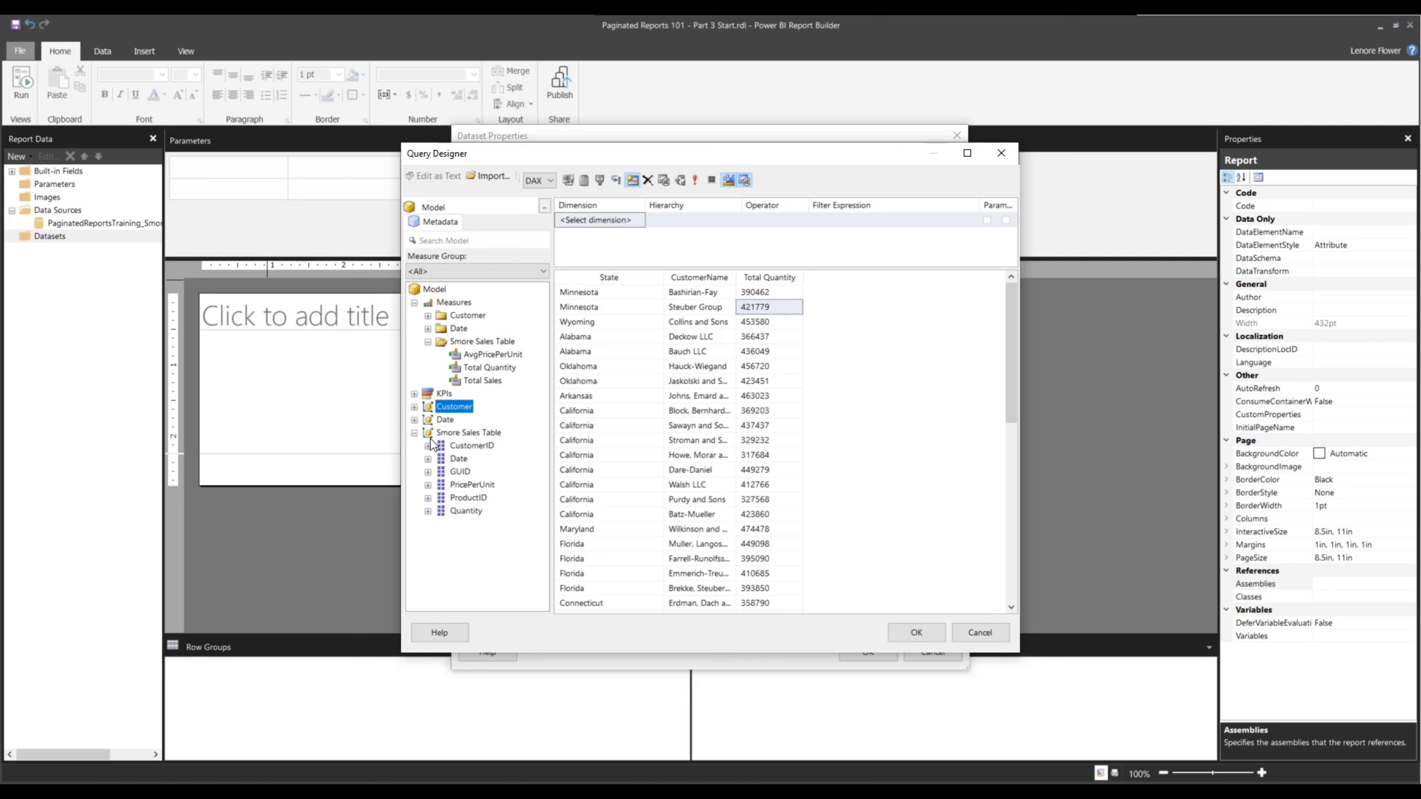
{"action": "left_click", "coordinate": [414, 419]}
{"action": "left_click_drag", "start_coordinate": [473, 537], "coordinate": [760, 291]}
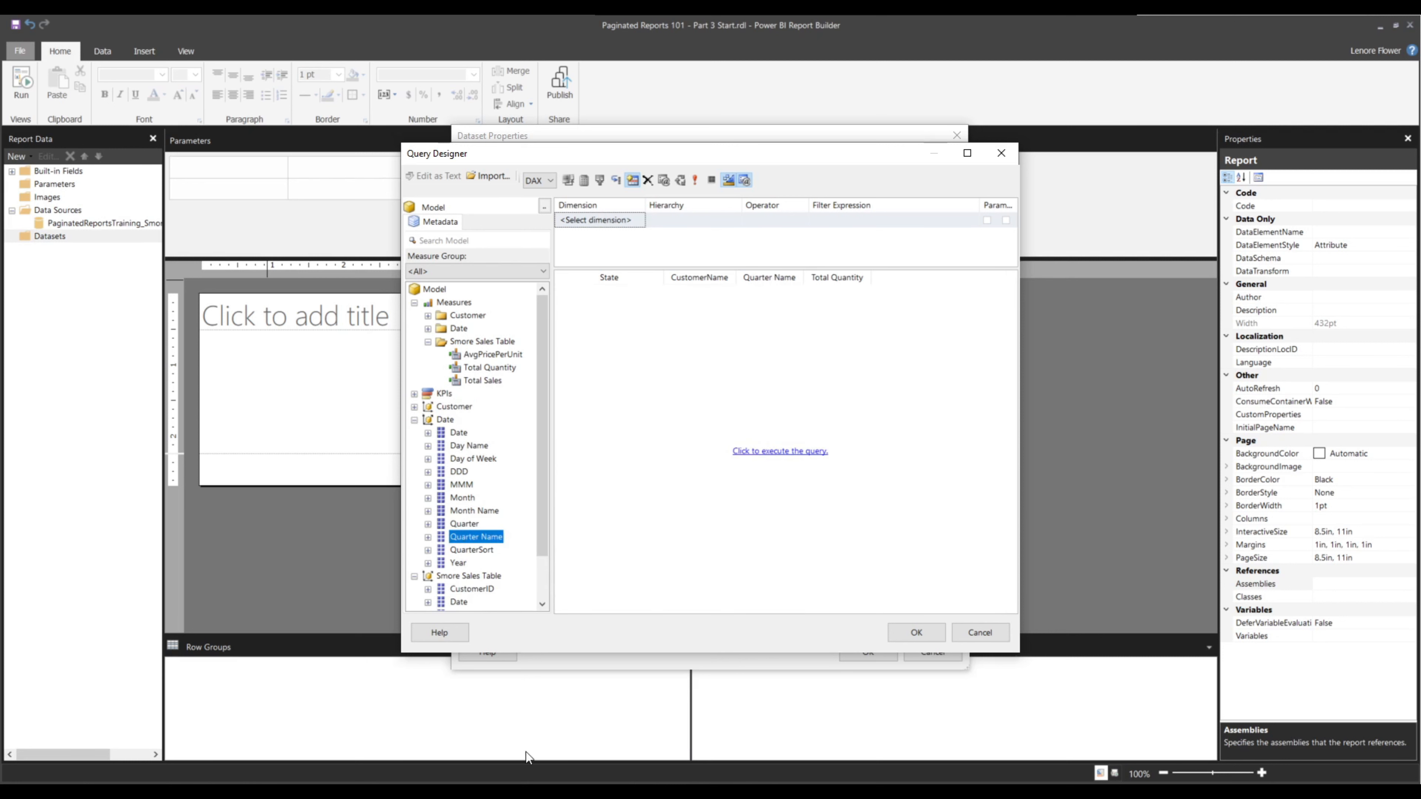
{"action": "left_click_drag", "start_coordinate": [471, 550], "coordinate": [834, 368]}
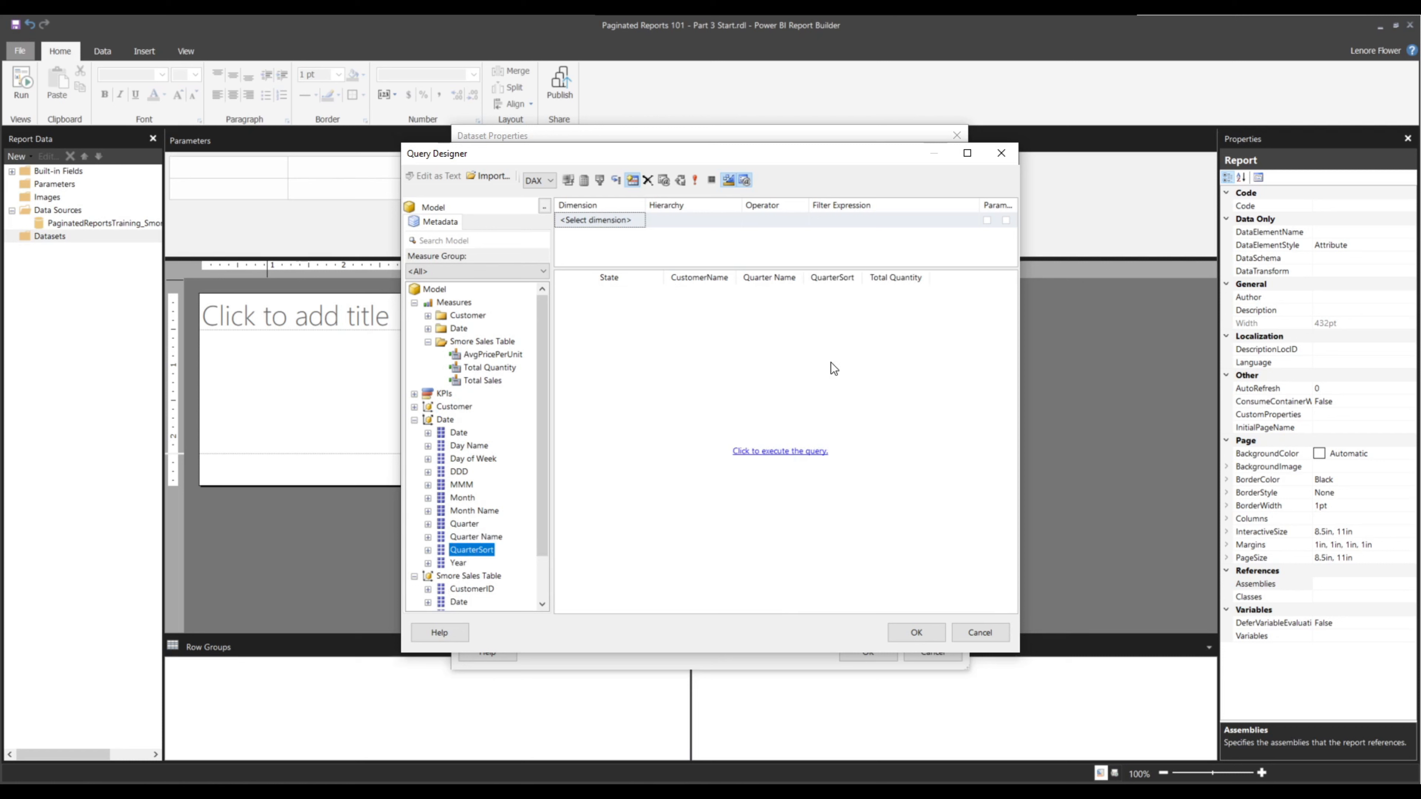
{"action": "left_click", "coordinate": [753, 452]}
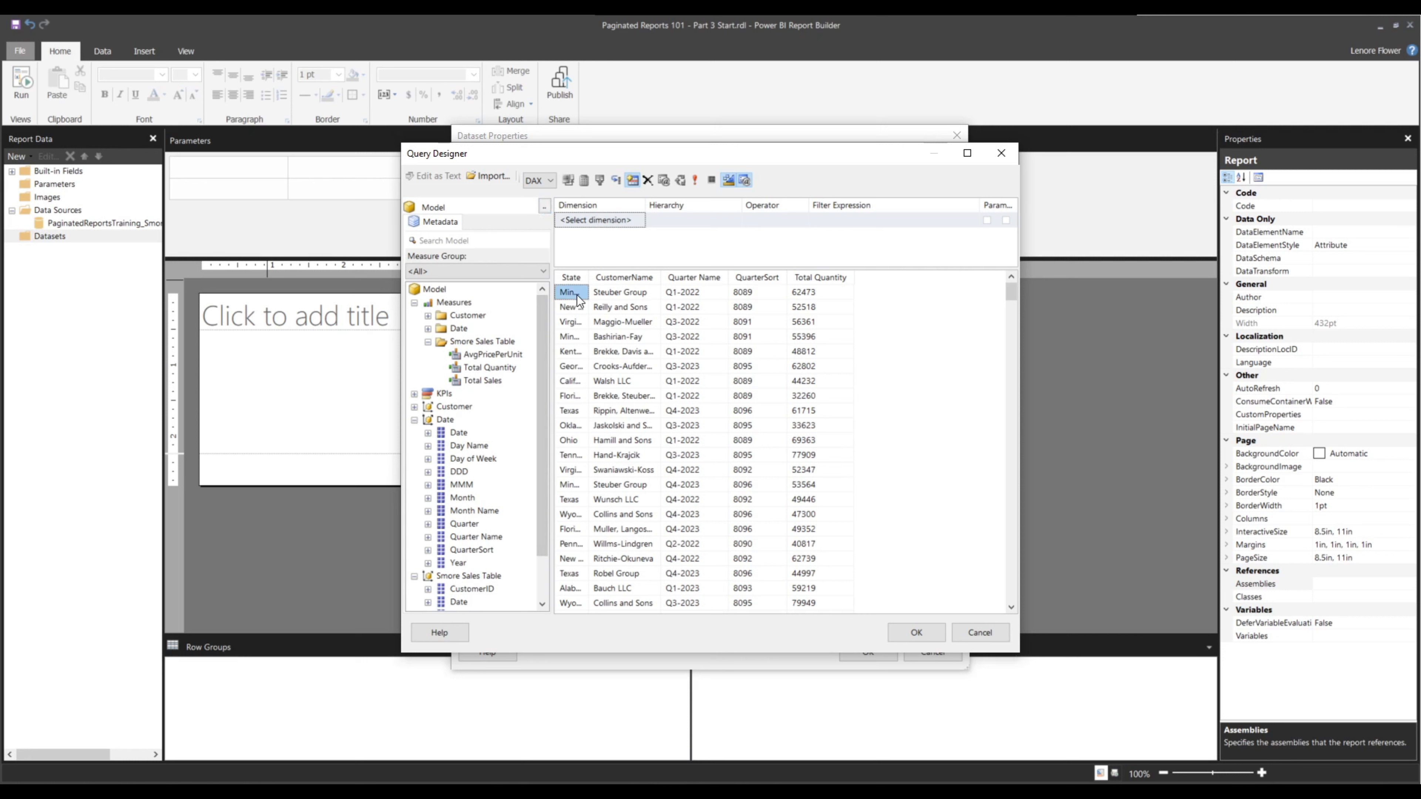
Widen the State and CustomerName columns in the query results
{"action": "left_click_drag", "start_coordinate": [588, 277], "coordinate": [639, 277]}
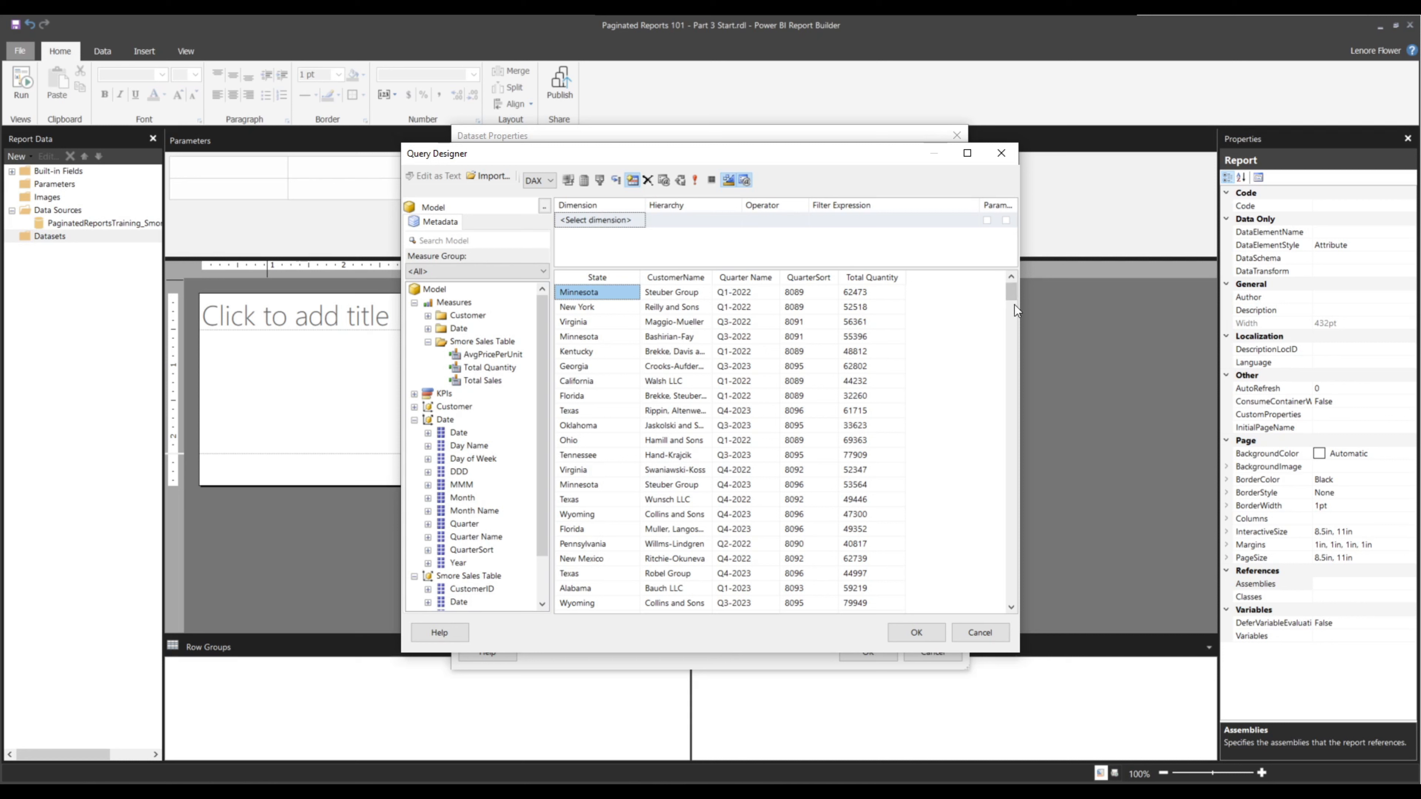
{"action": "left_click_drag", "start_coordinate": [1010, 286], "coordinate": [1042, 260]}
{"action": "left_click_drag", "start_coordinate": [712, 275], "coordinate": [774, 275]}
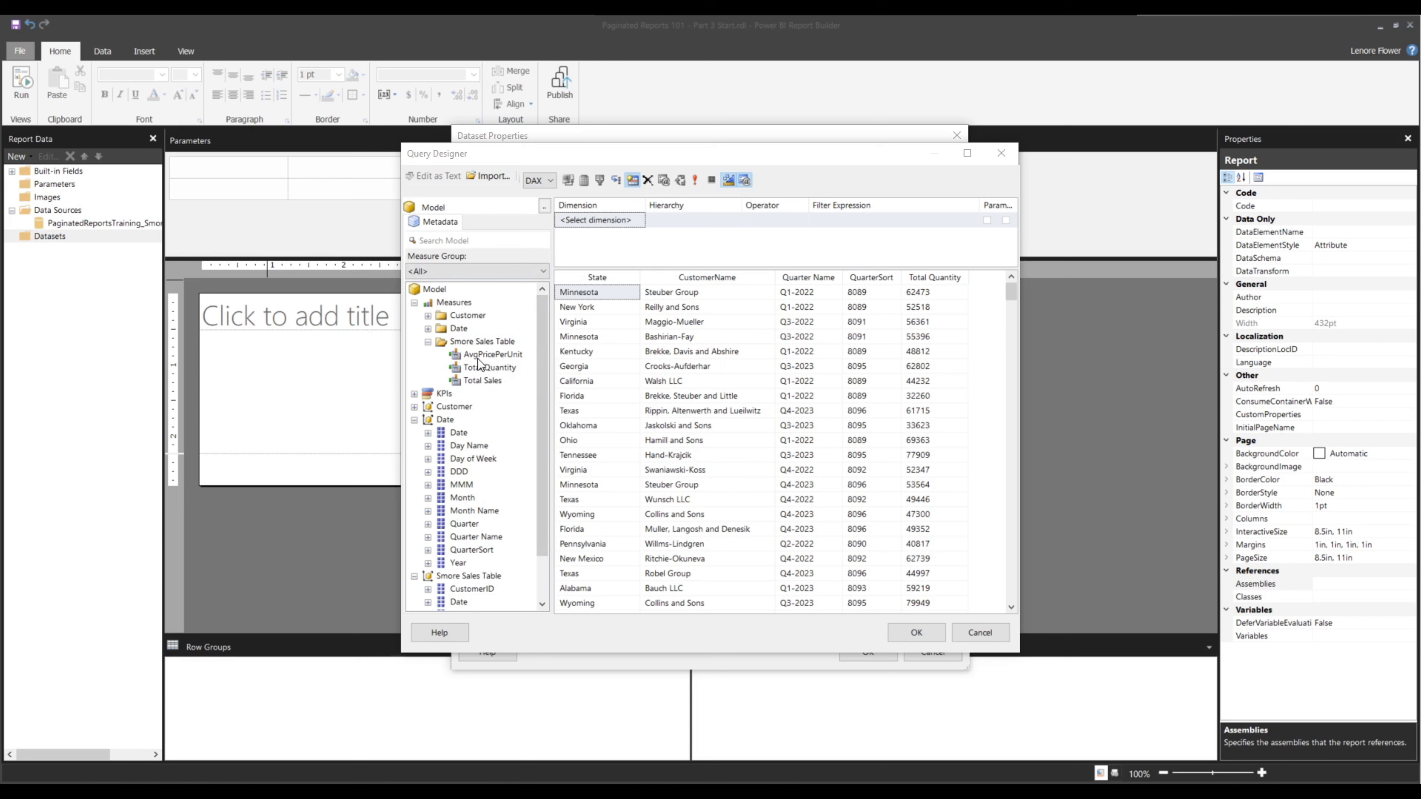
Add the AvgPricePerUnit and Total Sales measures to the query, run it and close the Query Designer
{"action": "left_click_drag", "start_coordinate": [480, 354], "coordinate": [991, 323]}
{"action": "left_click", "coordinate": [467, 385]}
{"action": "left_click_drag", "start_coordinate": [468, 389], "coordinate": [958, 379]}
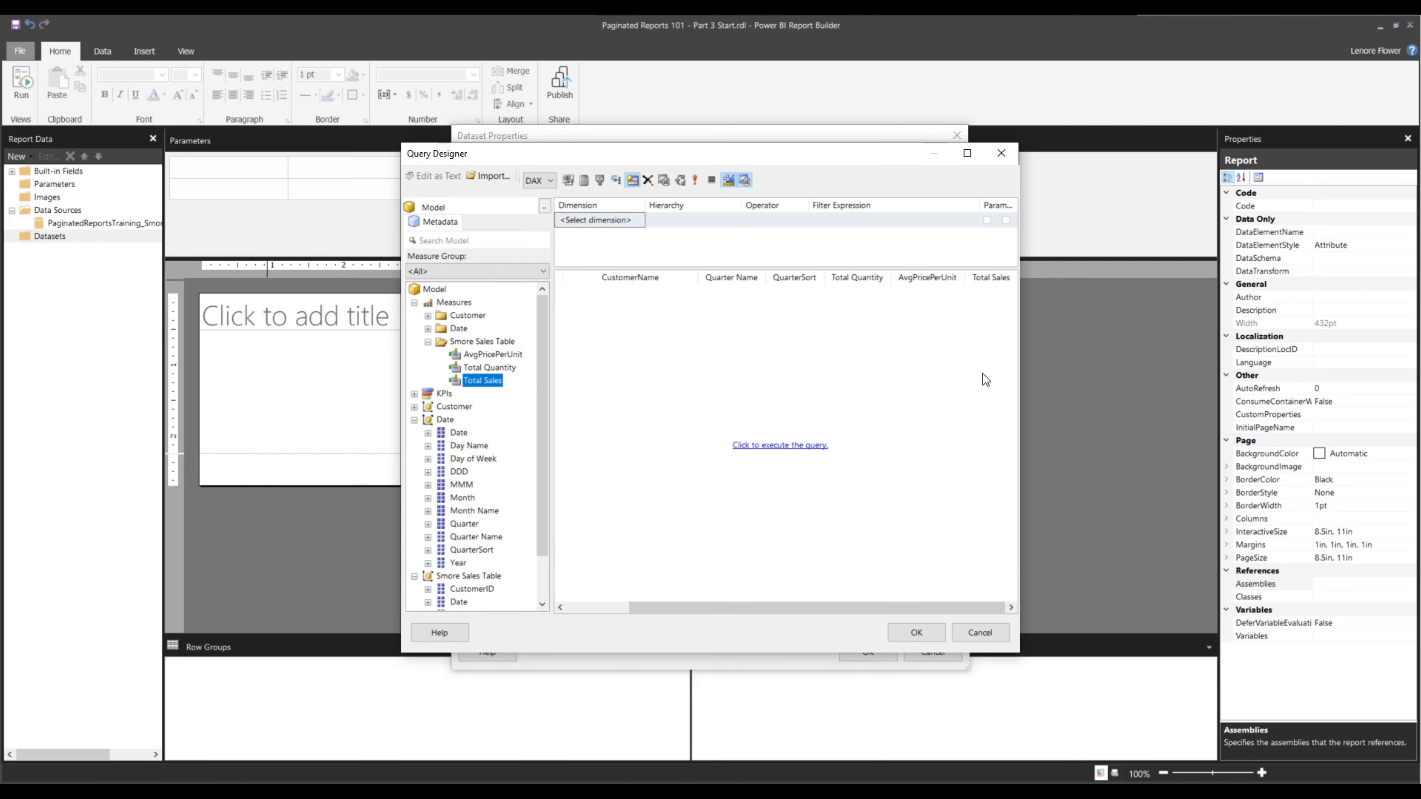
{"action": "left_click", "coordinate": [770, 451]}
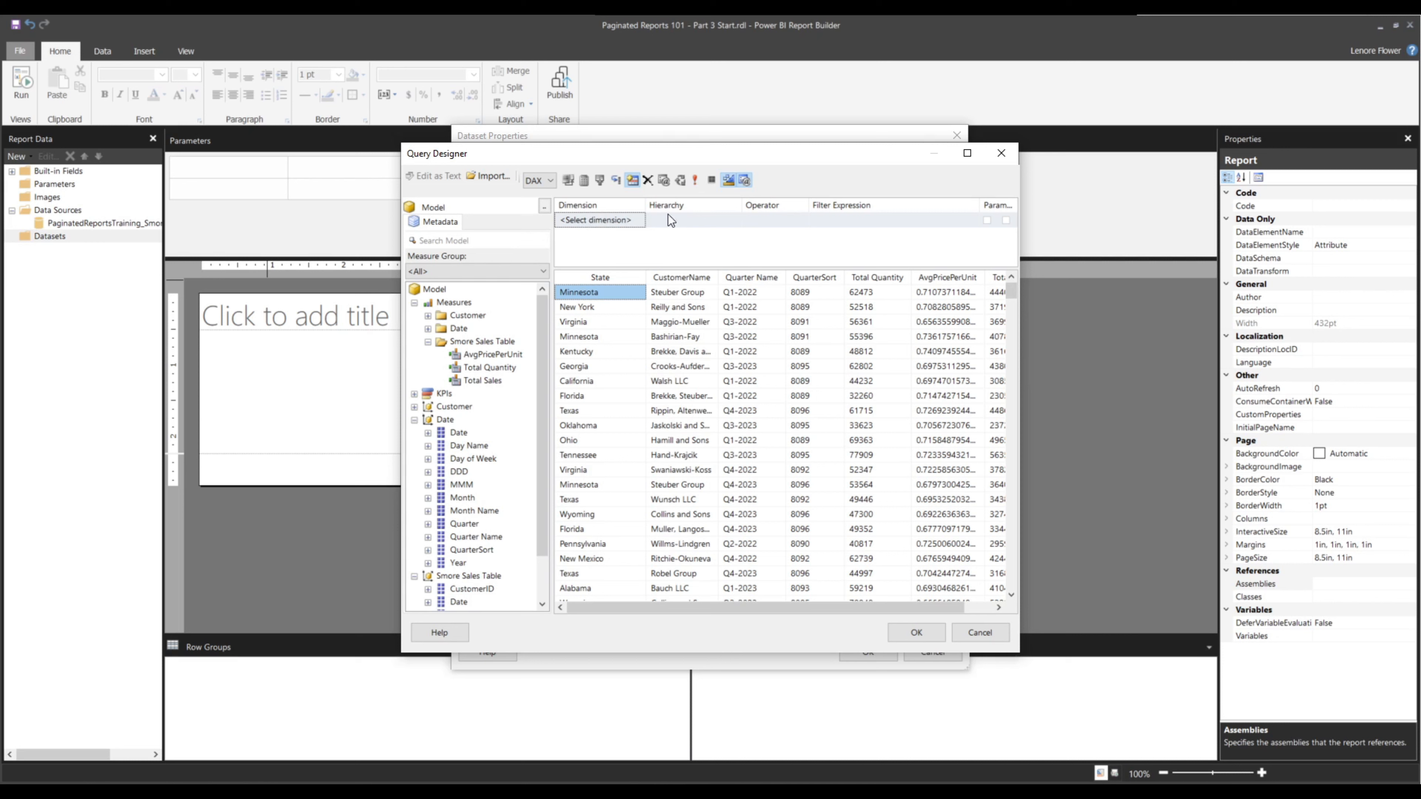
{"action": "left_click", "coordinate": [905, 634]}
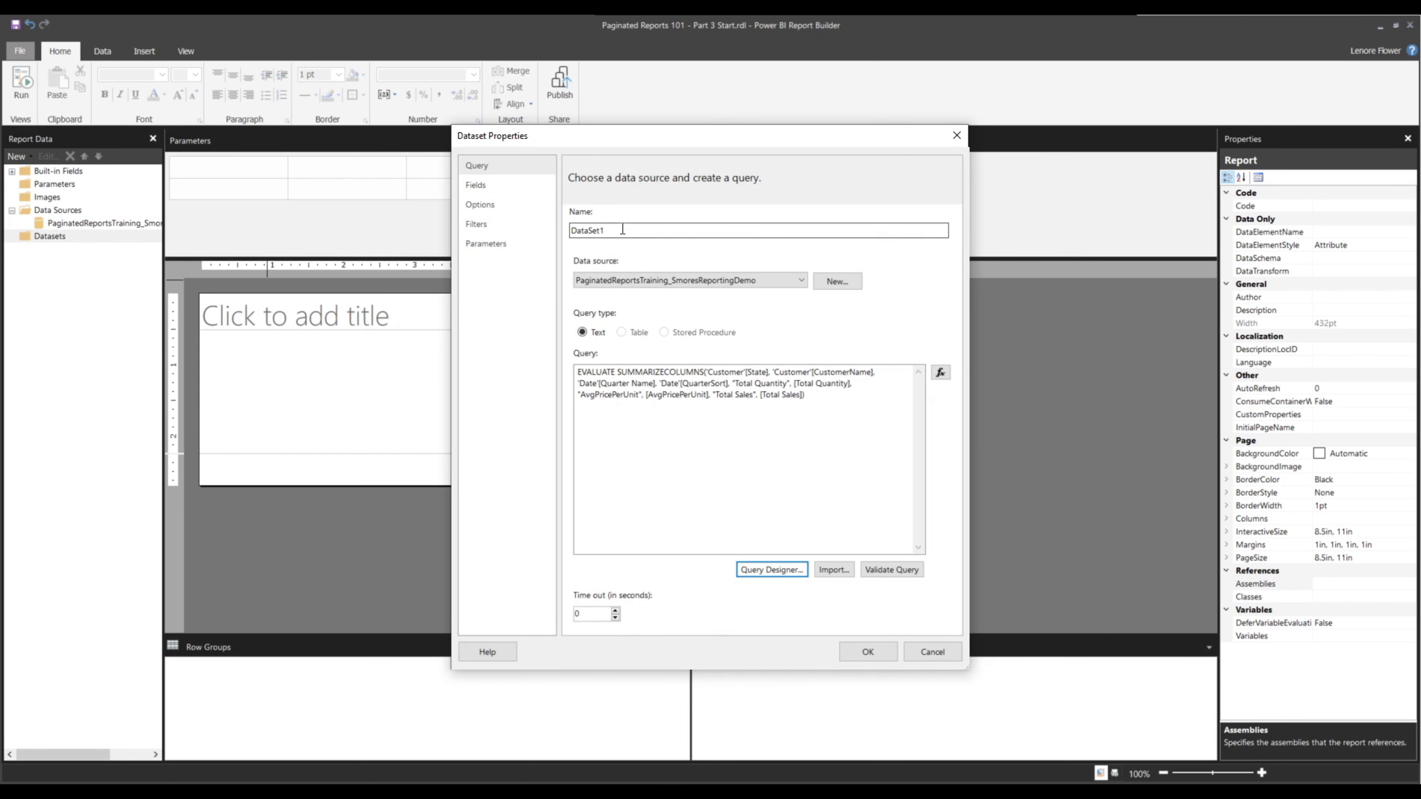
Review the generated DAX query and rename the dataset as Main
{"action": "left_click", "coordinate": [753, 371]}
{"action": "left_click_drag", "start_coordinate": [754, 371], "coordinate": [841, 394]}
{"action": "left_click", "coordinate": [611, 382]}
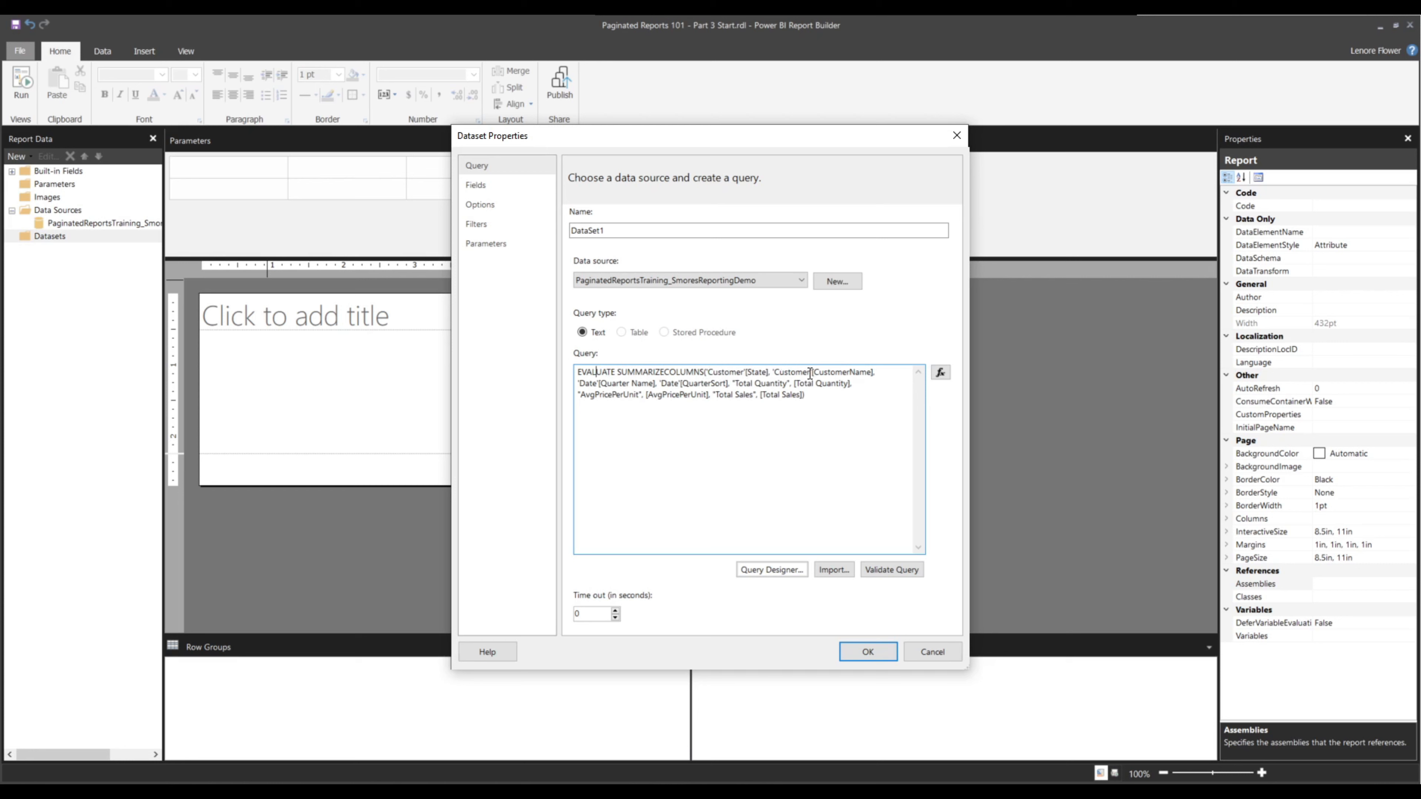
{"action": "left_click", "coordinate": [621, 233]}
{"action": "key", "text": "BackSpace"}
{"action": "key", "text": "BackSpace"}
{"action": "key", "text": "BackSpace"}
{"action": "key", "text": "BackSpace"}
{"action": "key", "text": "BackSpace"}
{"action": "key", "text": "BackSpace"}
{"action": "key", "text": "BackSpace"}
{"action": "key", "text": "BackSpace"}
{"action": "type", "text": "M"}
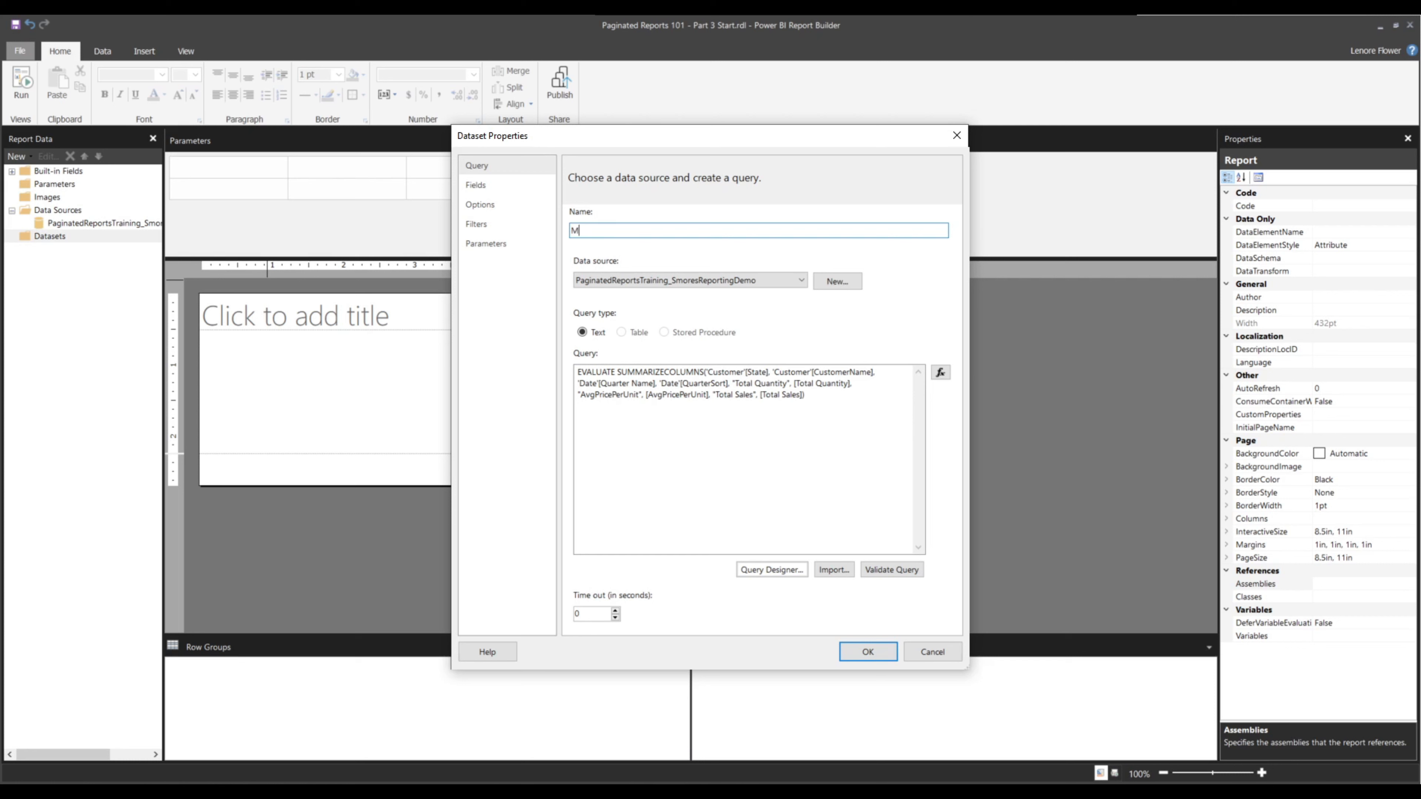
{"action": "type", "text": "ain"}
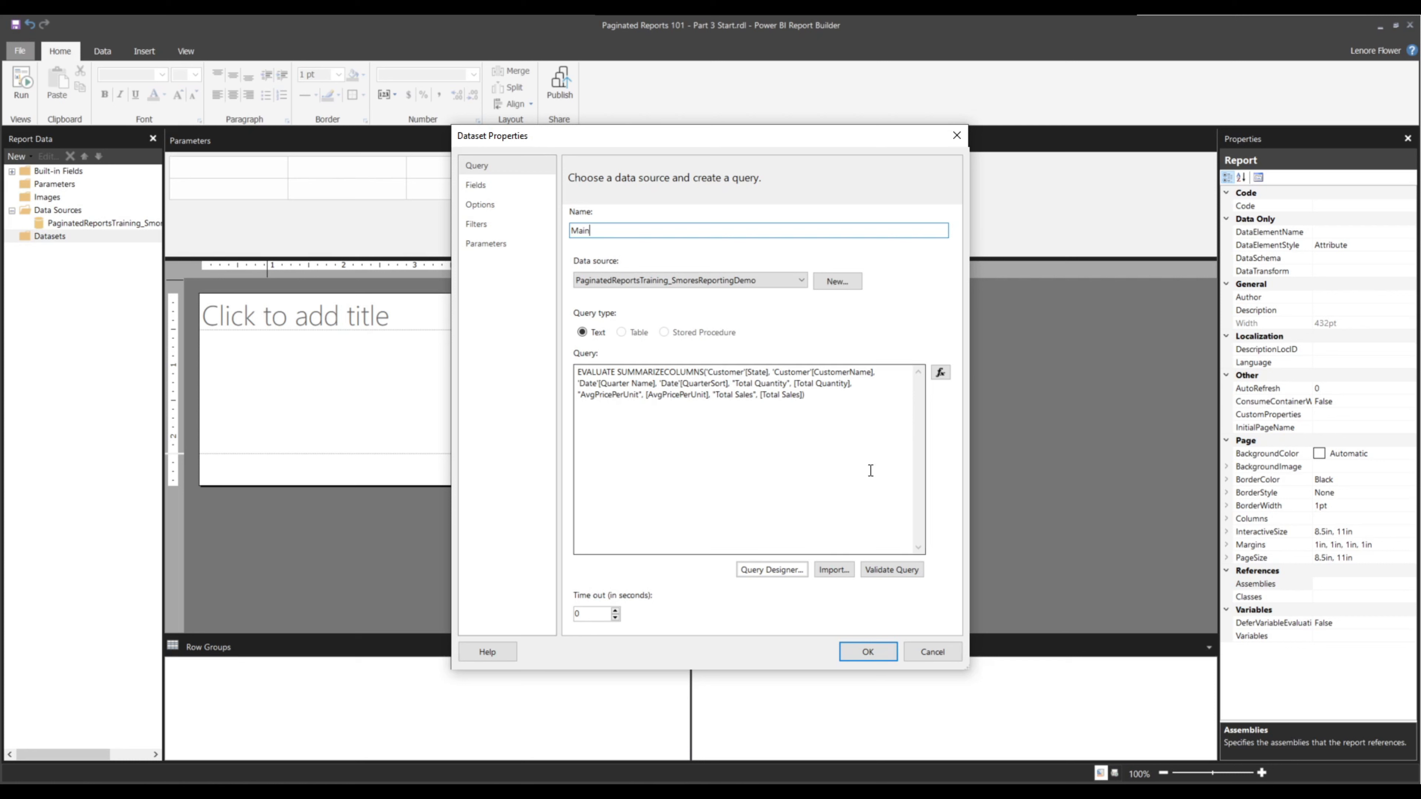
Validate the dataset query and confirm the dataset properties
{"action": "left_click", "coordinate": [877, 565]}
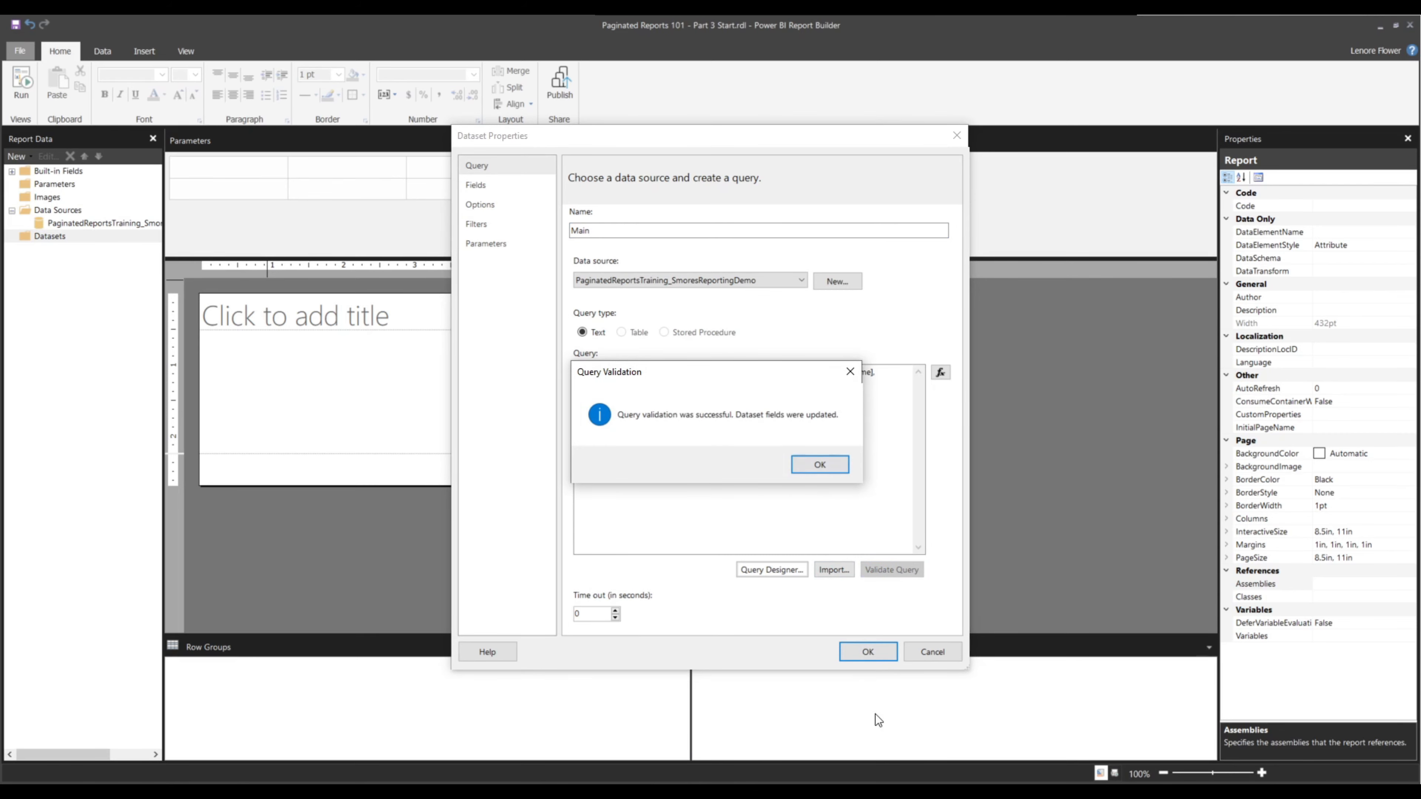
{"action": "left_click", "coordinate": [820, 464]}
{"action": "left_click", "coordinate": [868, 652]}
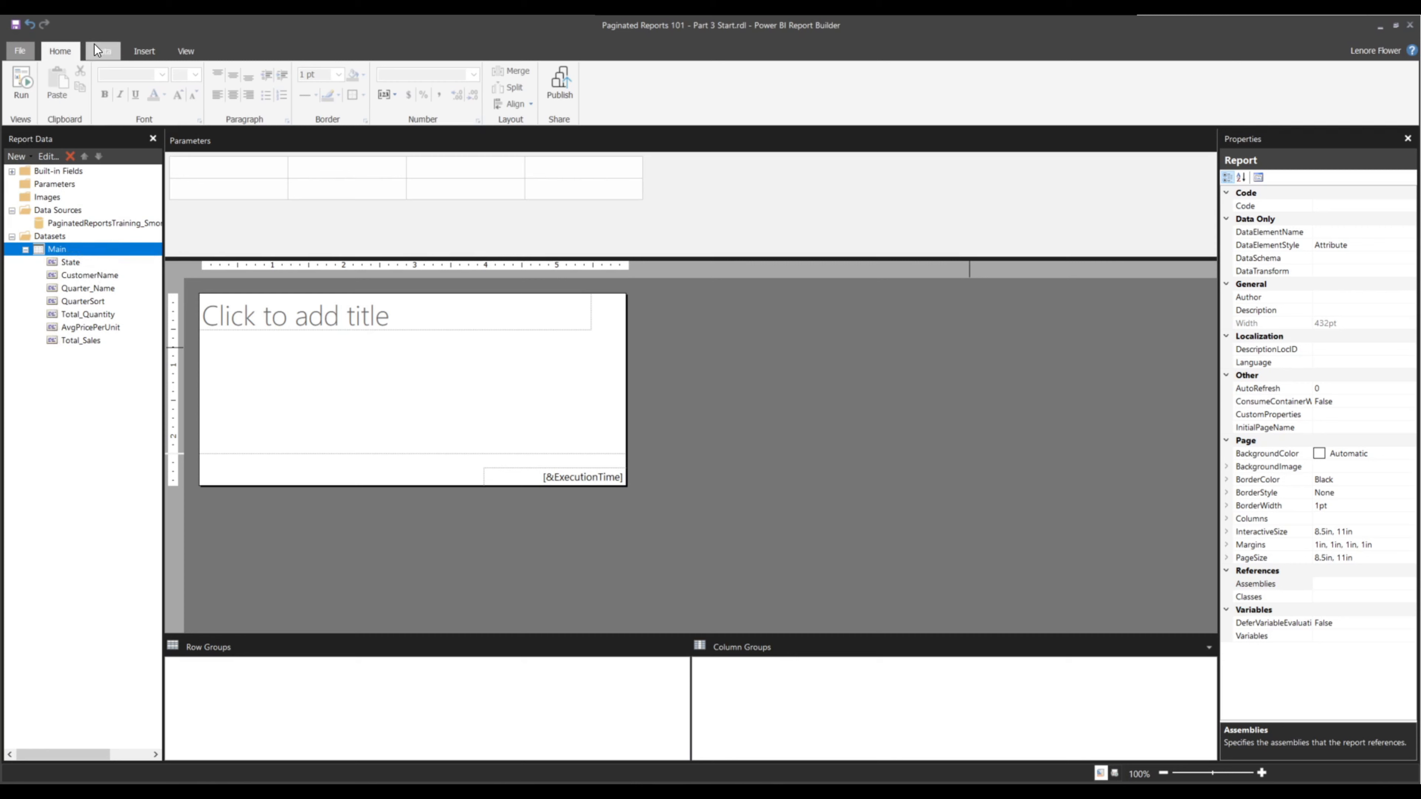
Insert an empty matrix into the report body below the title placeholder
{"action": "left_click", "coordinate": [145, 50]}
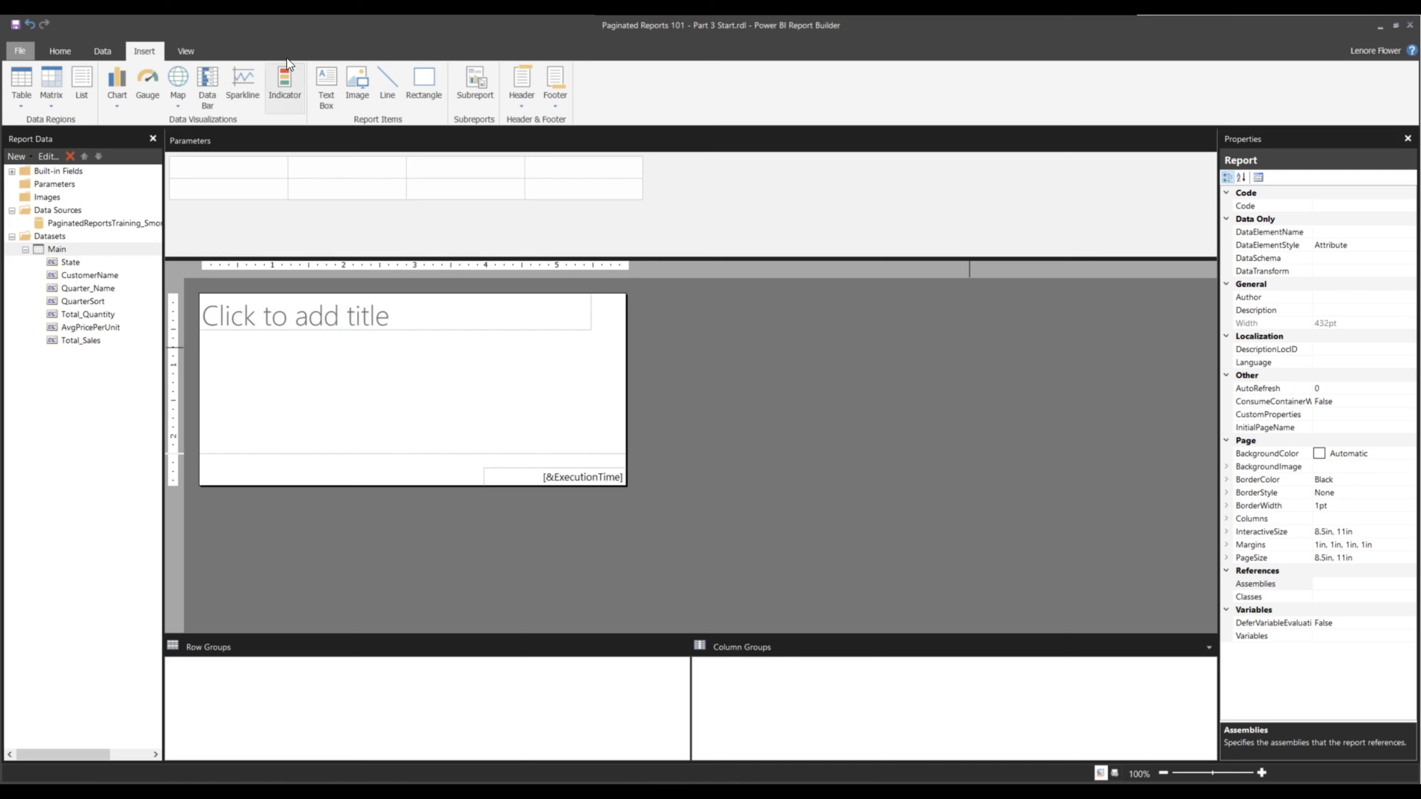
{"action": "left_click", "coordinate": [50, 106]}
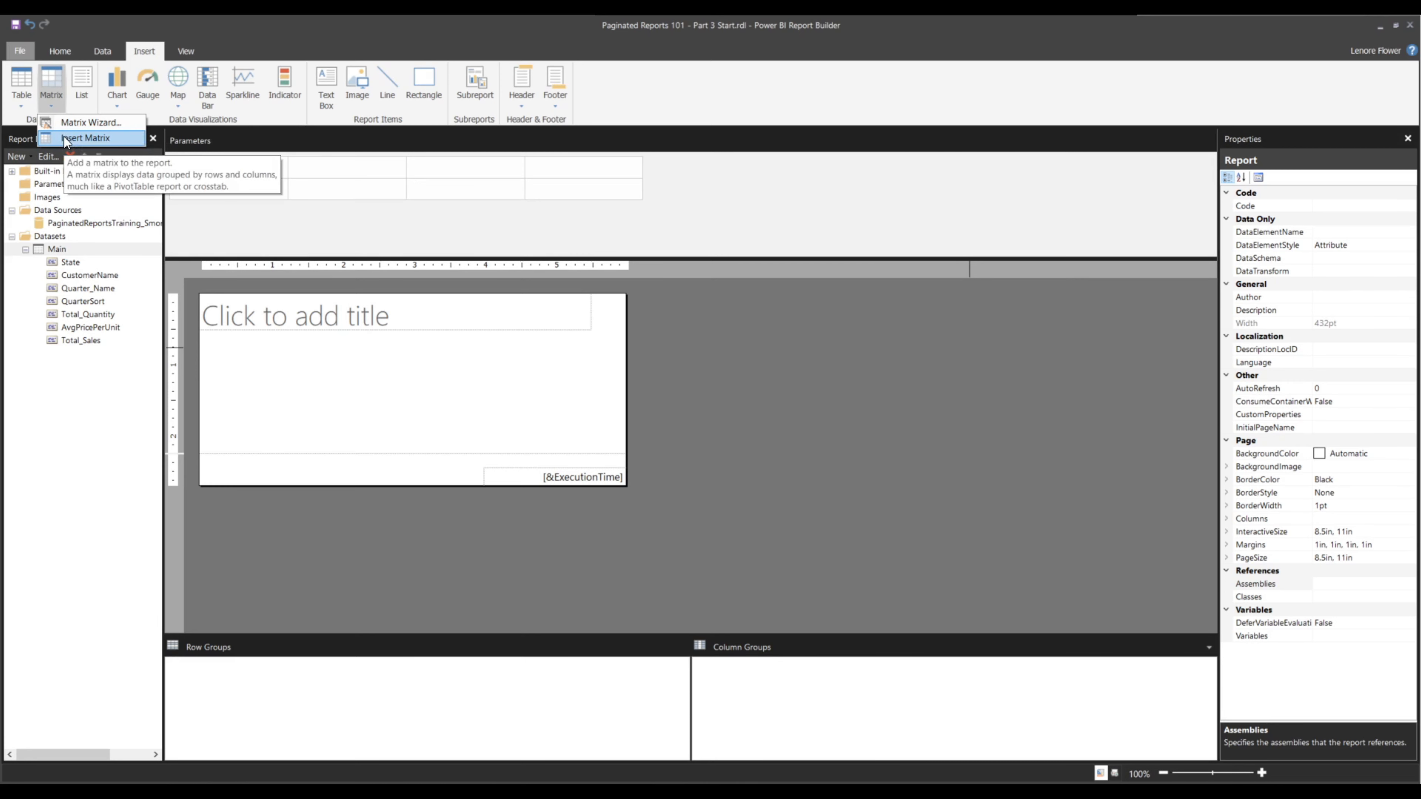
{"action": "left_click", "coordinate": [64, 136]}
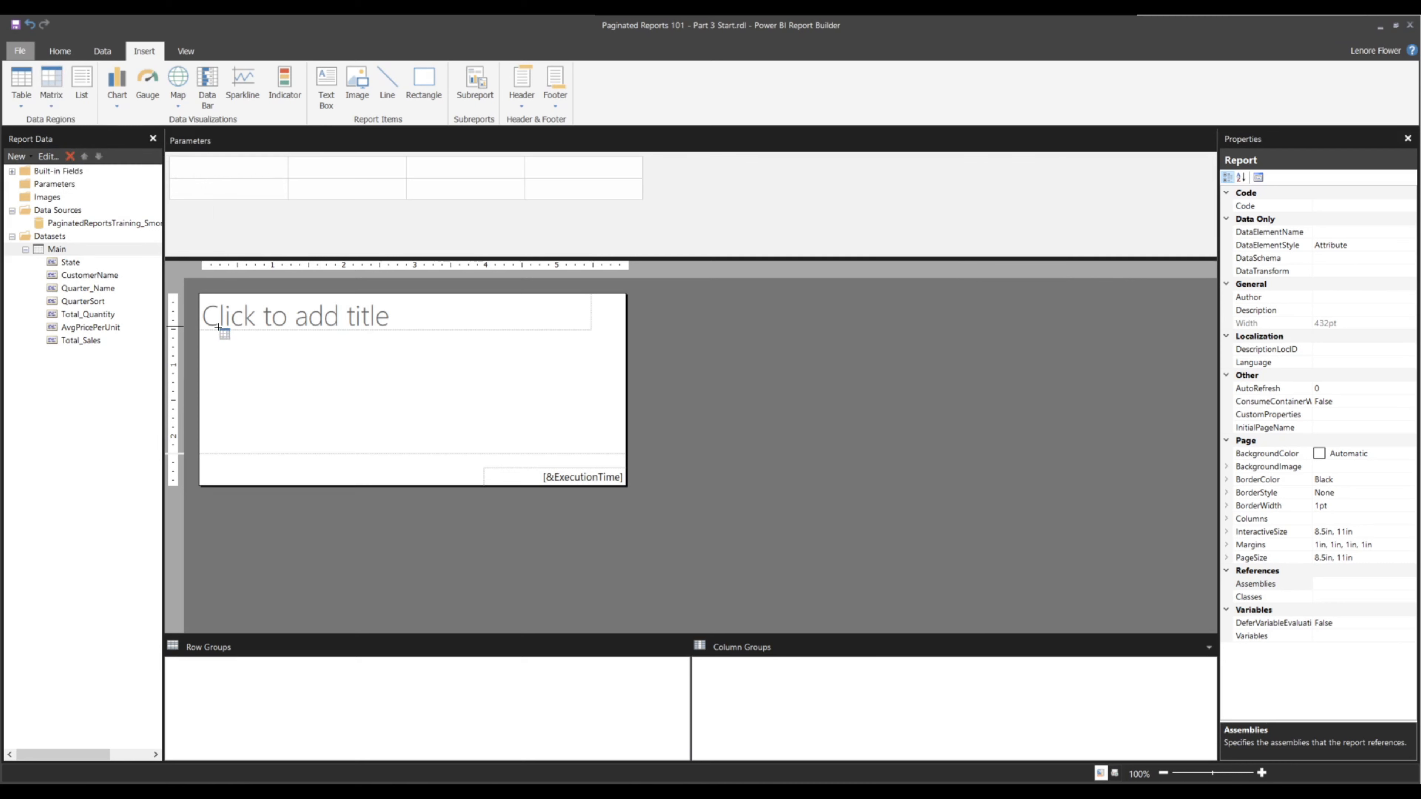
{"action": "left_click", "coordinate": [200, 330]}
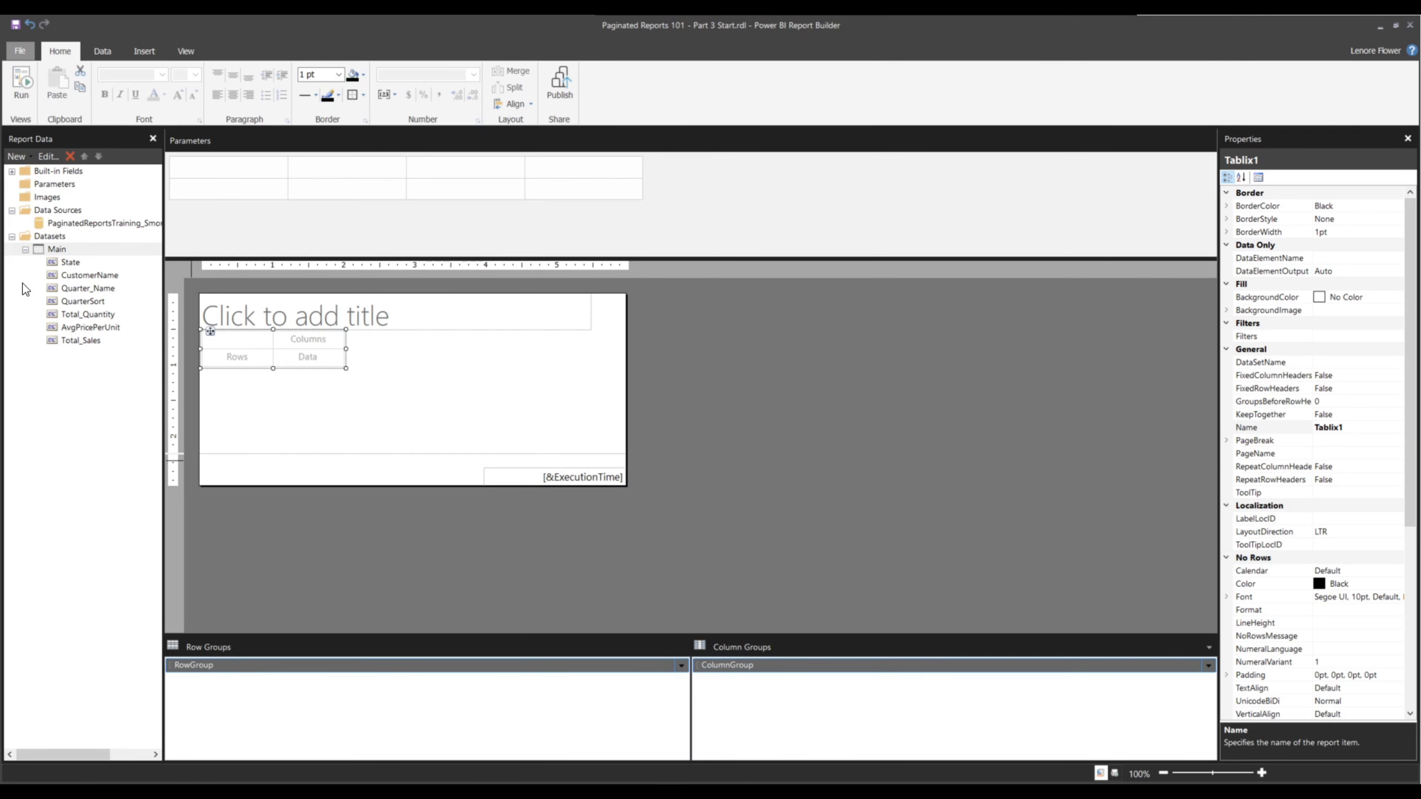
Place Quarter_Name as the matrix column group, State as the row group and CustomerName as a child row group
{"action": "left_click_drag", "start_coordinate": [67, 289], "coordinate": [313, 343]}
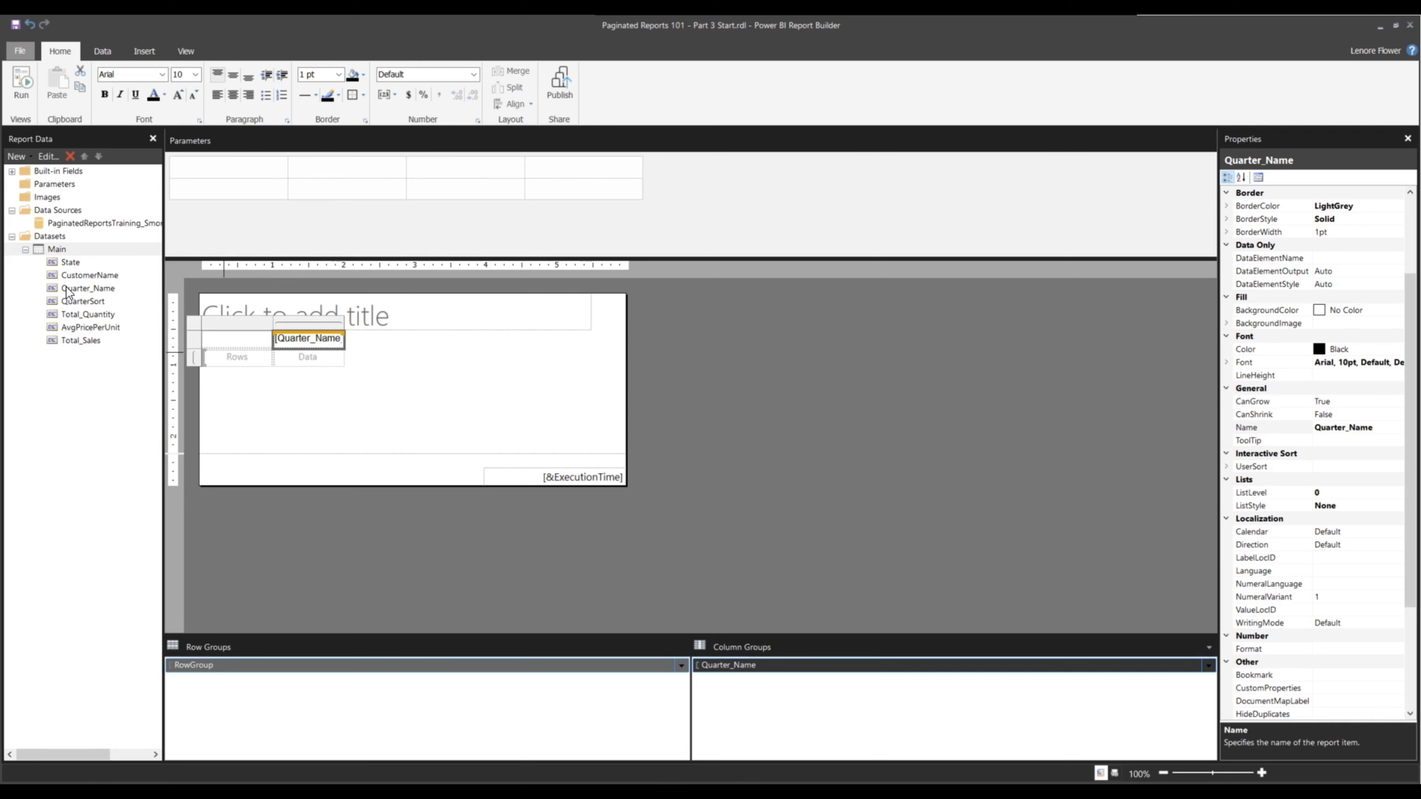
{"action": "left_click_drag", "start_coordinate": [63, 267], "coordinate": [245, 359]}
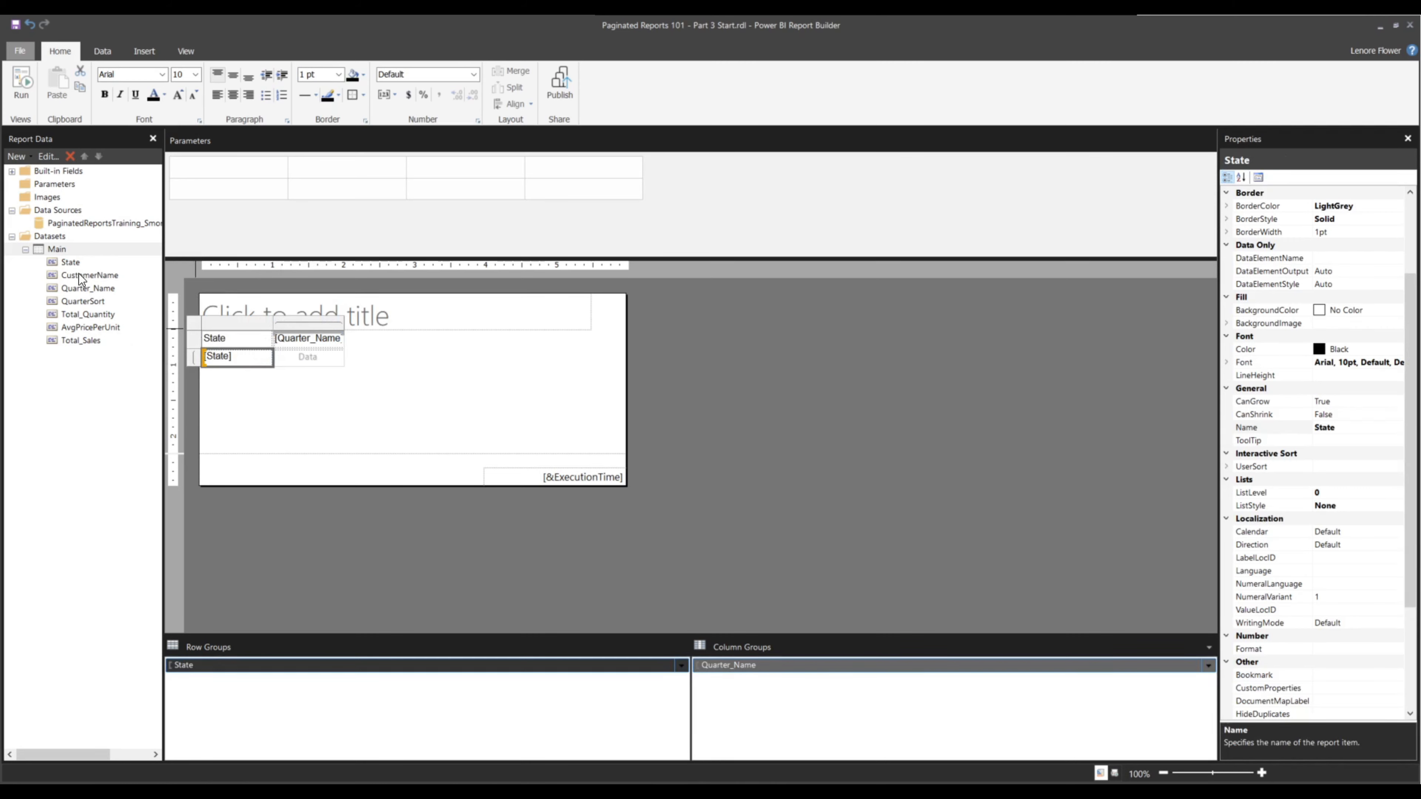
{"action": "left_click_drag", "start_coordinate": [72, 273], "coordinate": [273, 362]}
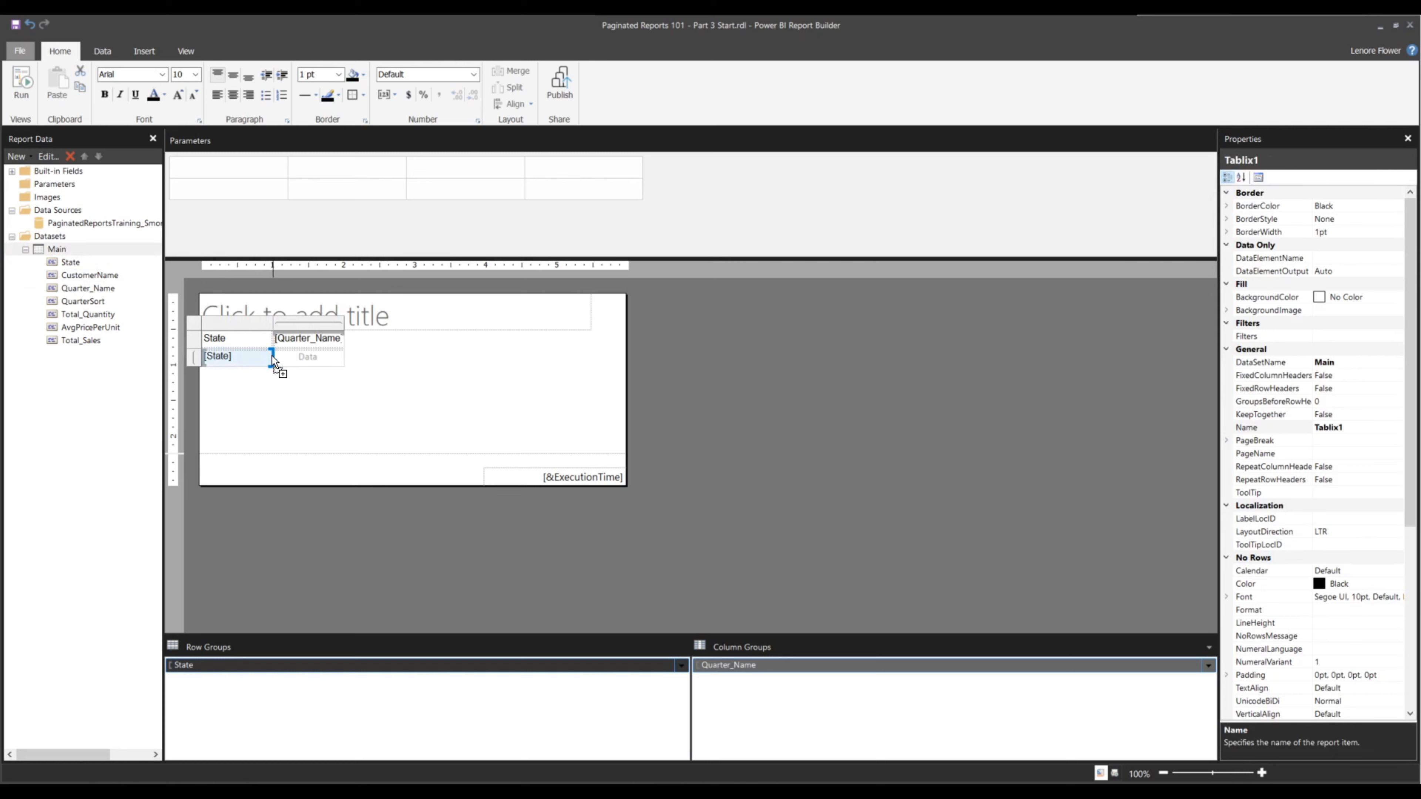
{"action": "left_click_drag", "start_coordinate": [272, 363], "coordinate": [272, 361]}
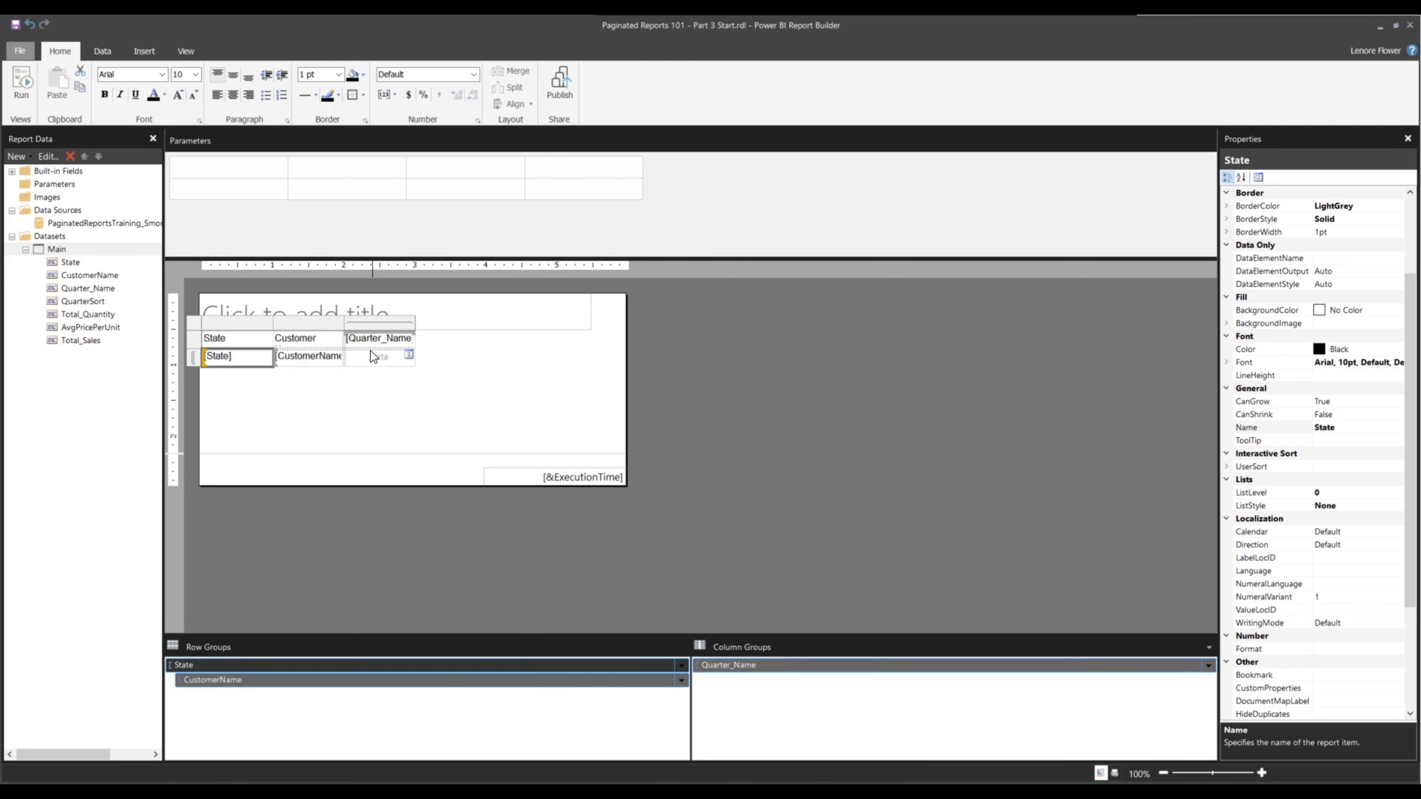
Insert a row inside the Quarter_Name column group below its header
{"action": "double_click", "coordinate": [378, 339]}
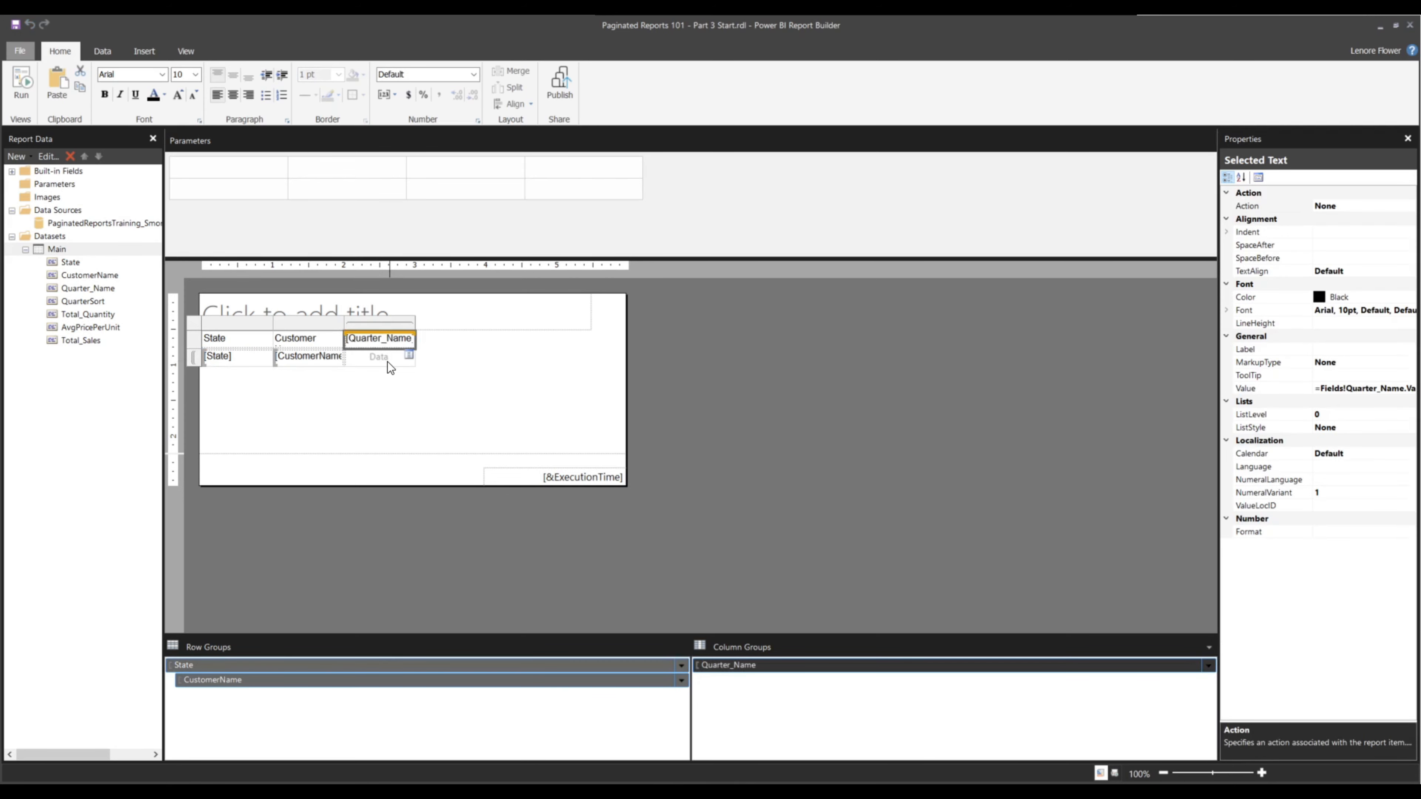
{"action": "right_click", "coordinate": [385, 341]}
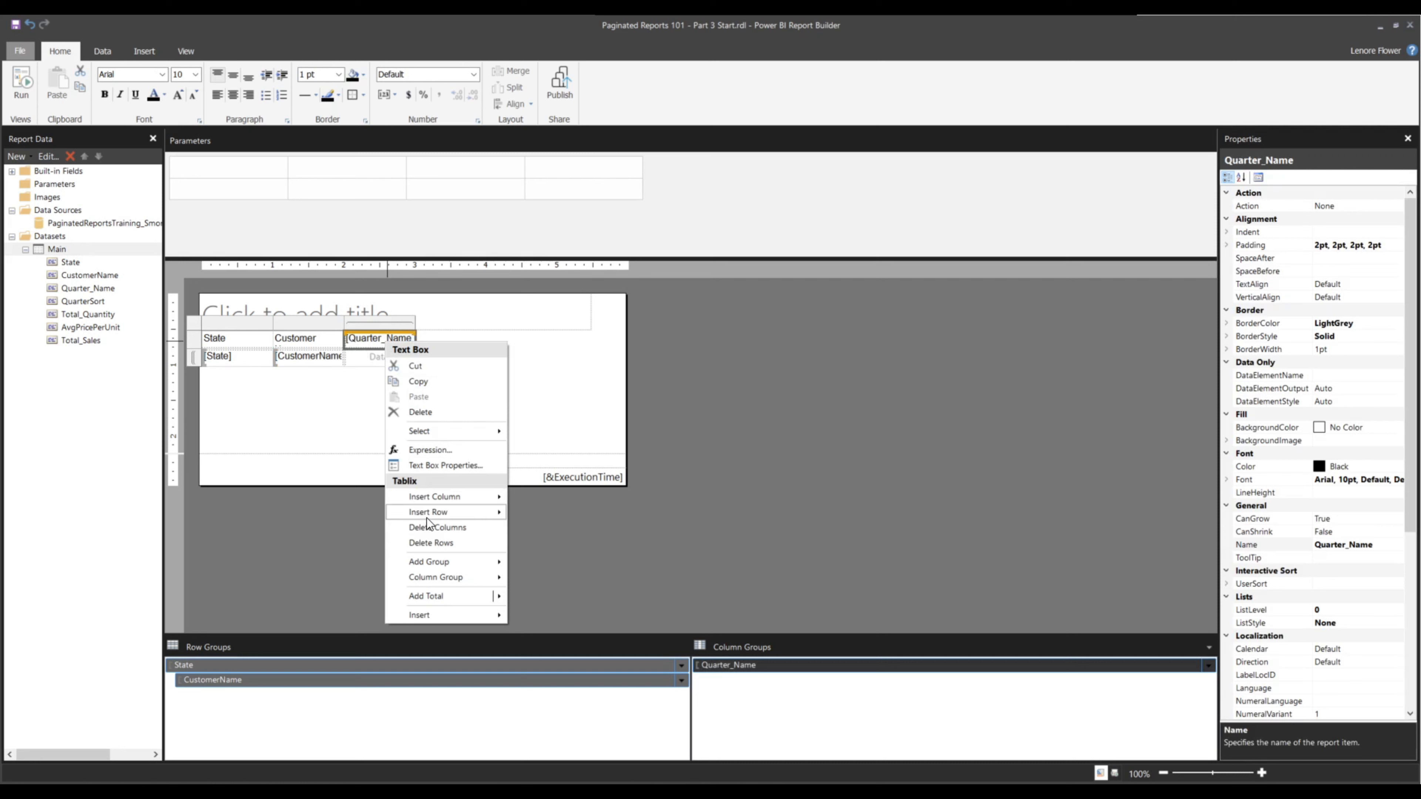
{"action": "mouse_move", "coordinate": [430, 518]}
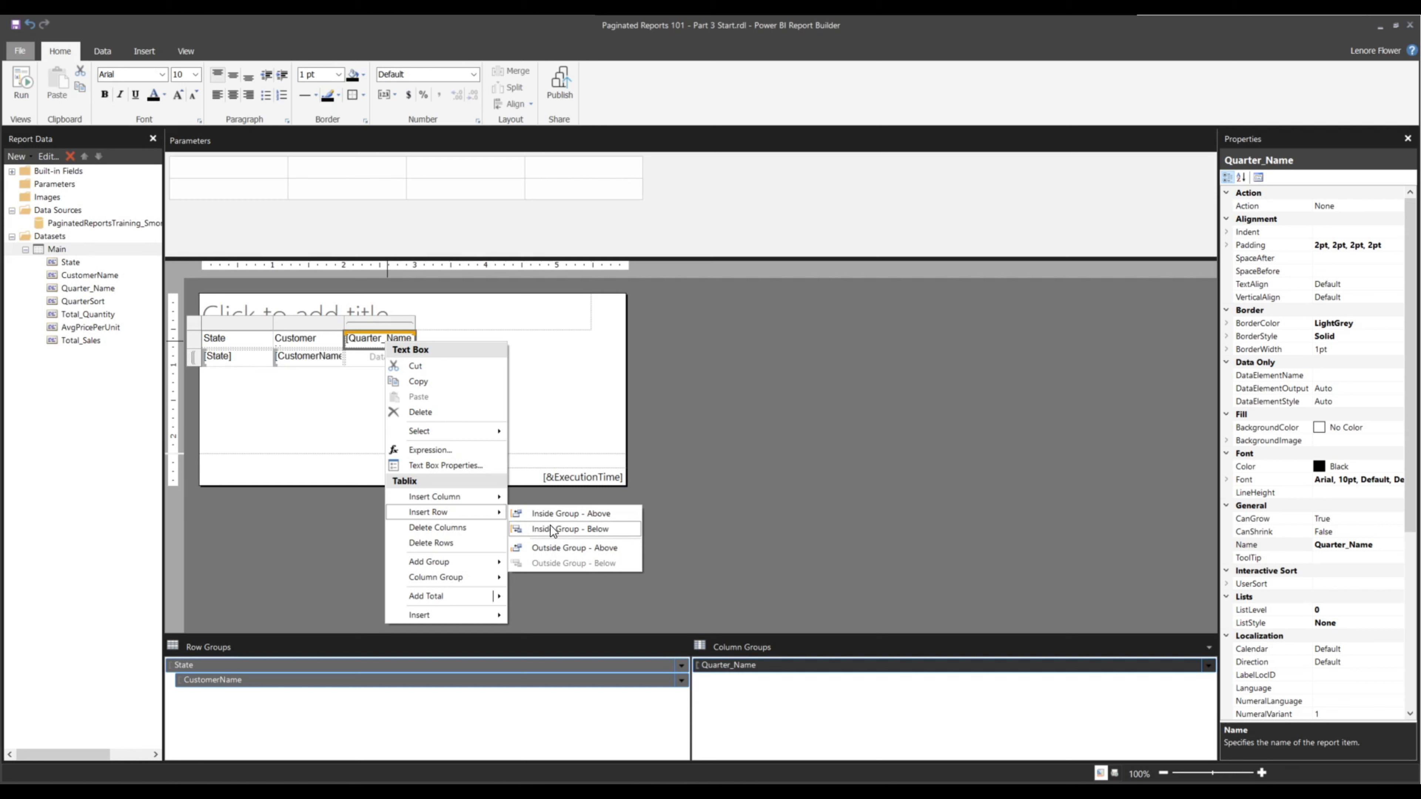
{"action": "left_click", "coordinate": [531, 530]}
{"action": "left_click", "coordinate": [369, 356]}
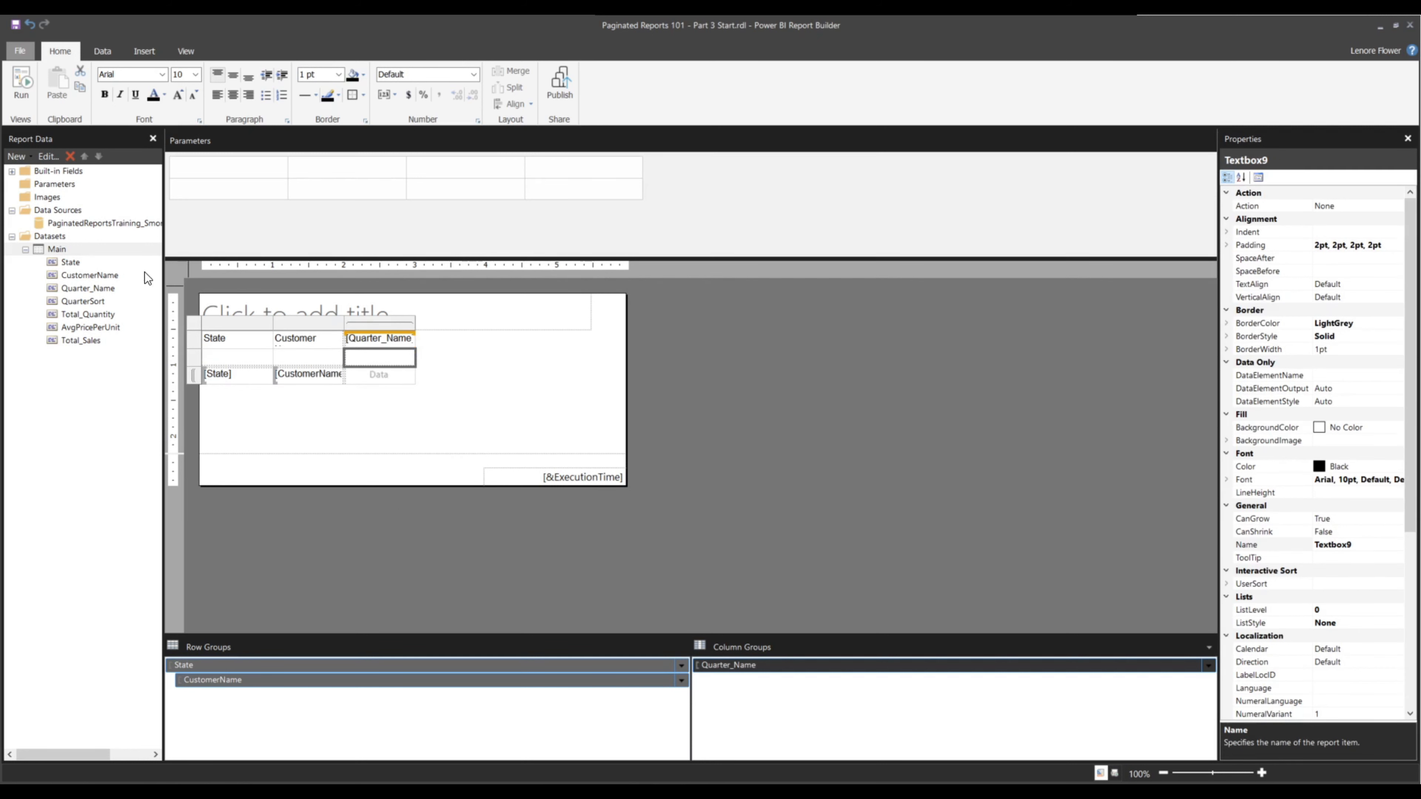
Insert two more columns inside the Quarter_Name group to the right of the first
{"action": "right_click", "coordinate": [356, 359]}
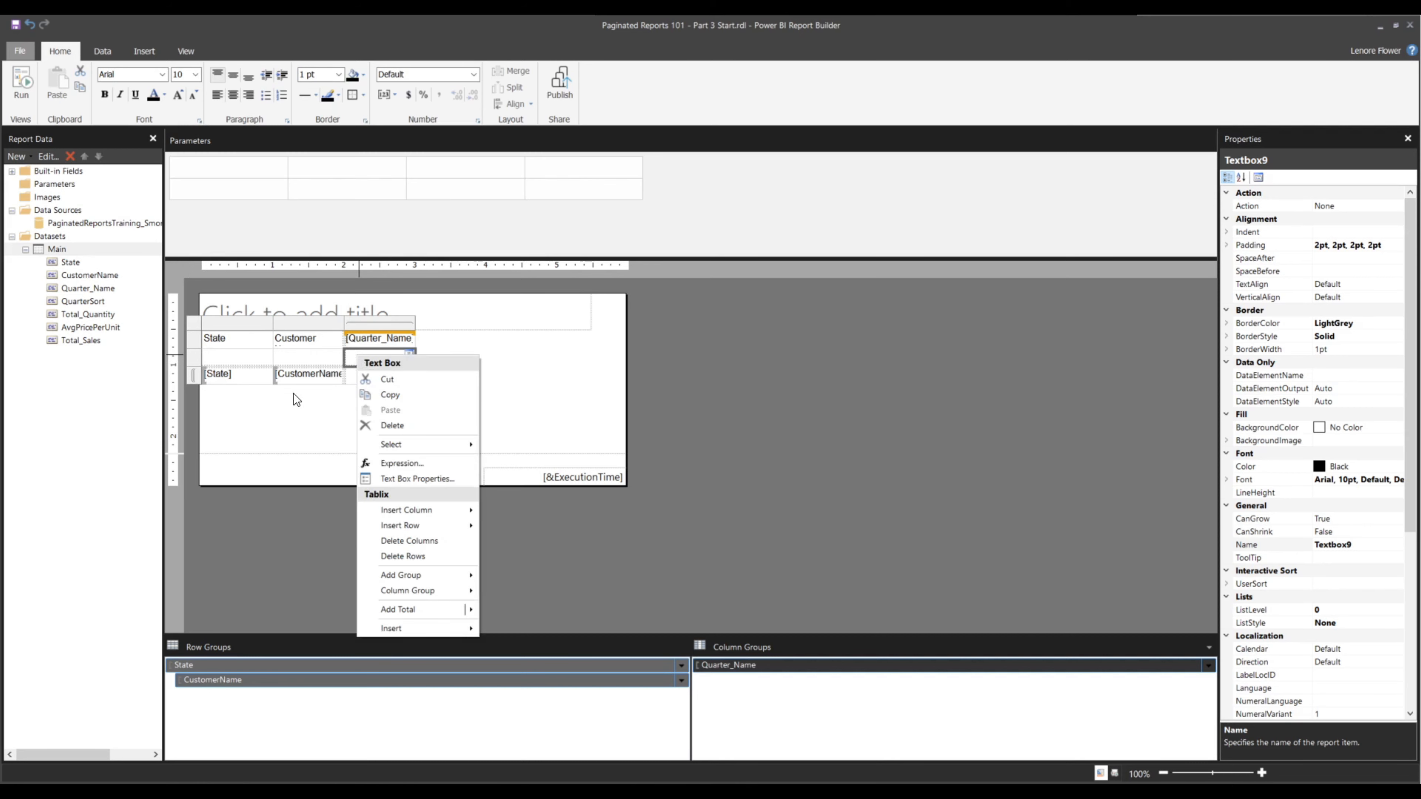
{"action": "left_click", "coordinate": [342, 452]}
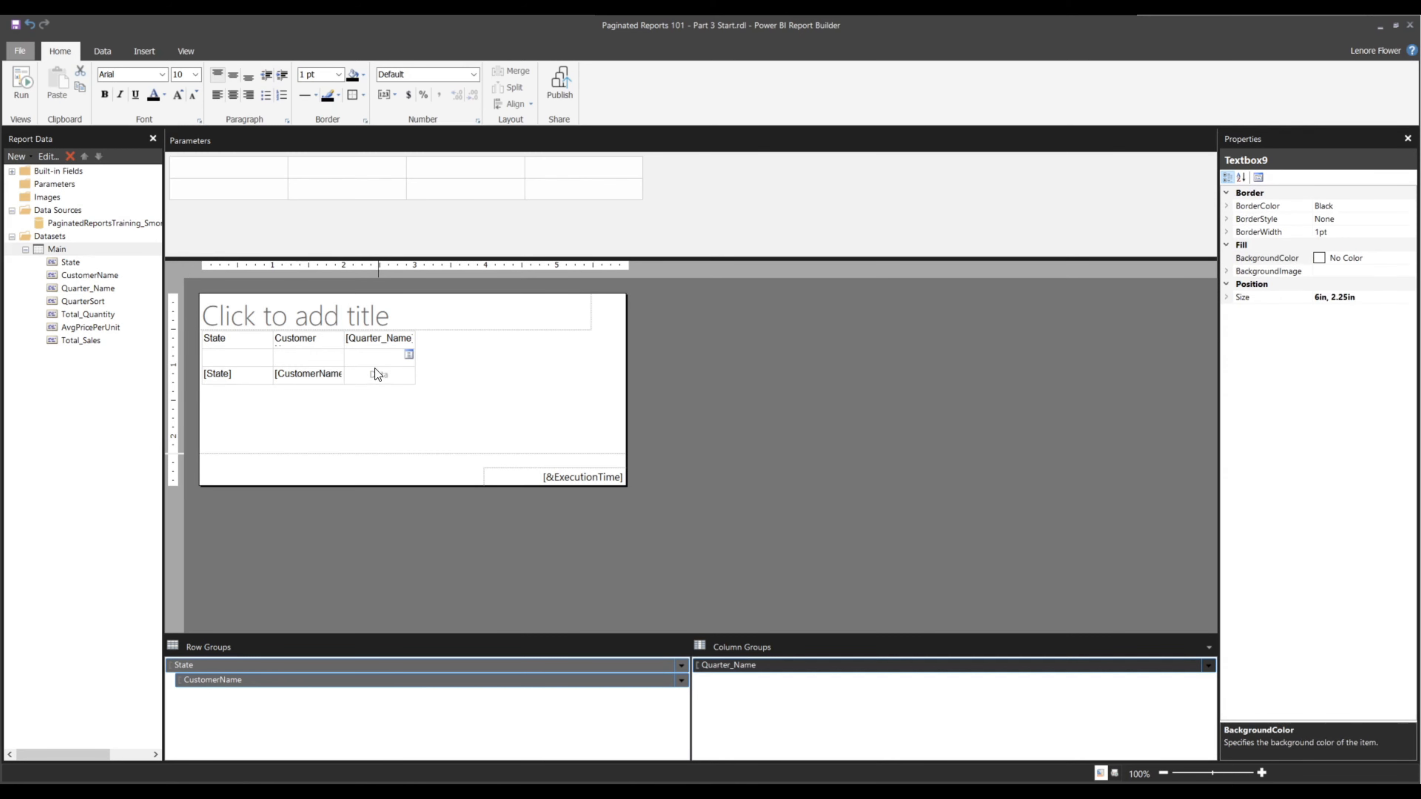
{"action": "right_click", "coordinate": [389, 354]}
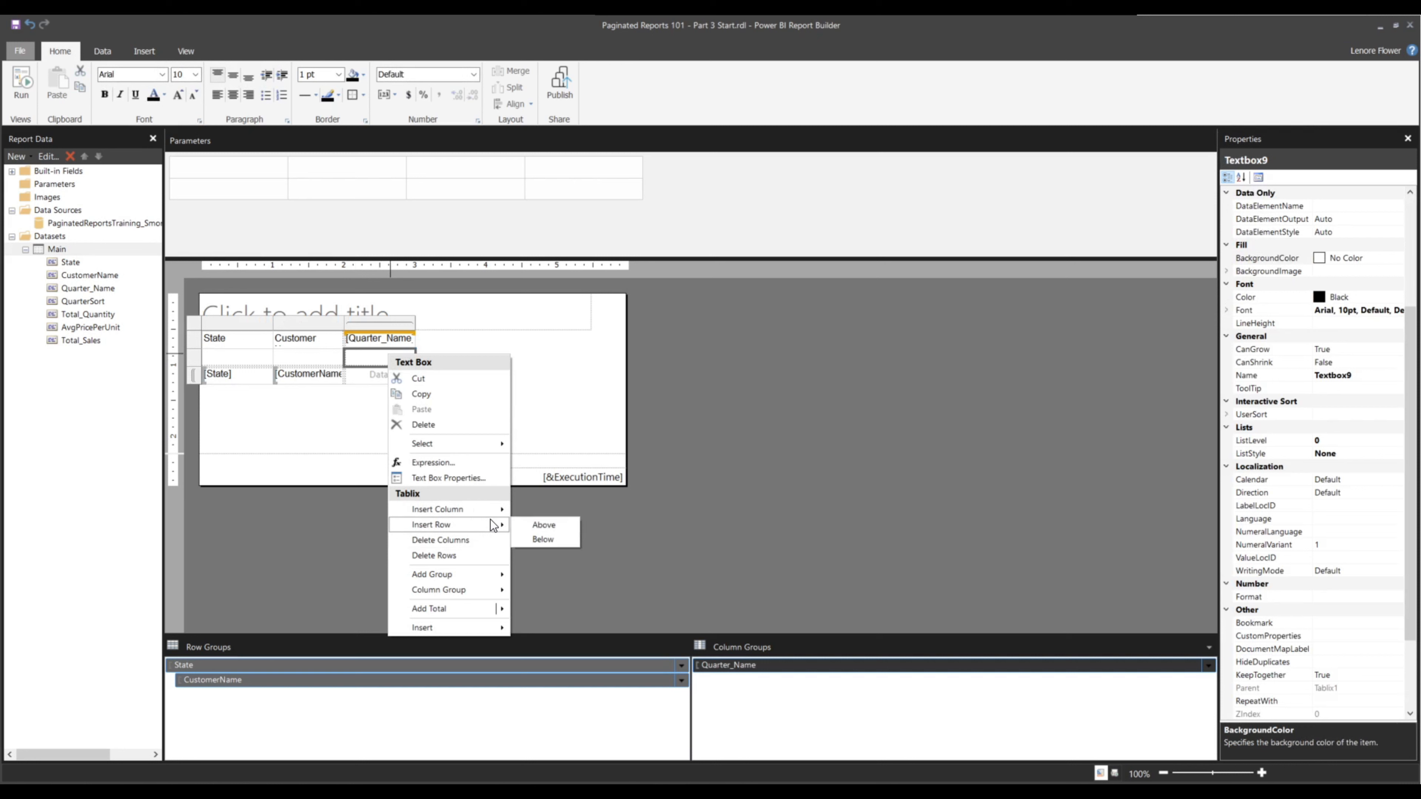
{"action": "mouse_move", "coordinate": [486, 513]}
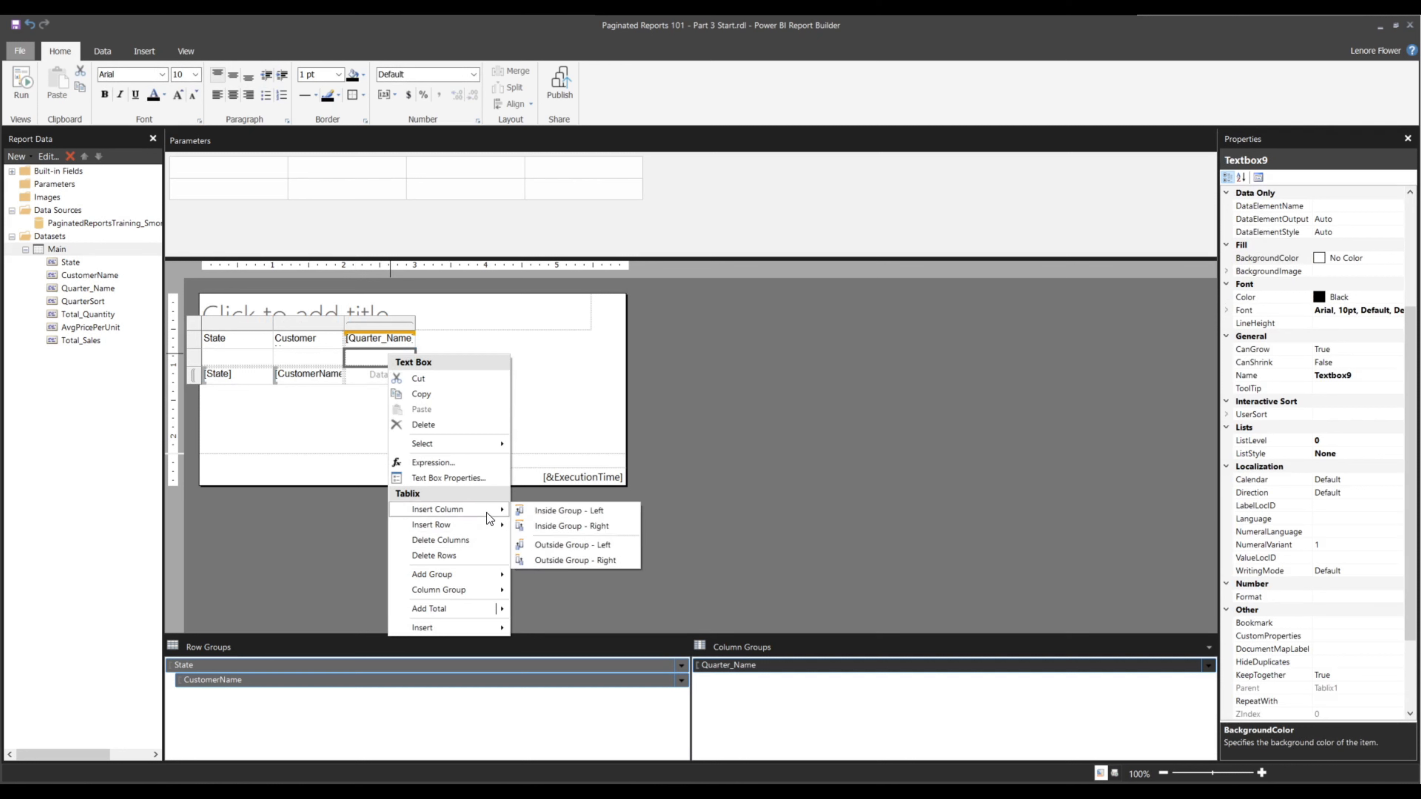
{"action": "left_click", "coordinate": [559, 526]}
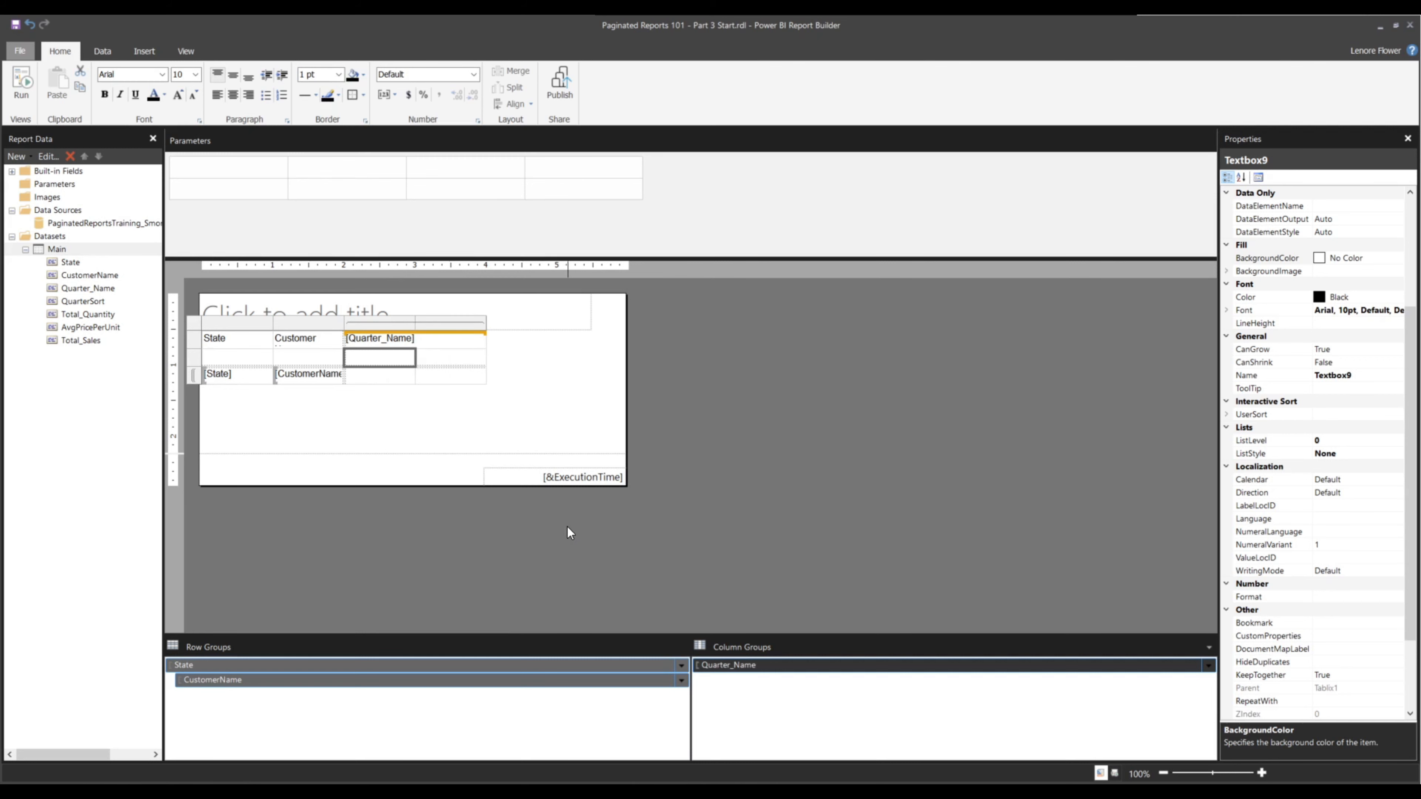
{"action": "right_click", "coordinate": [434, 358]}
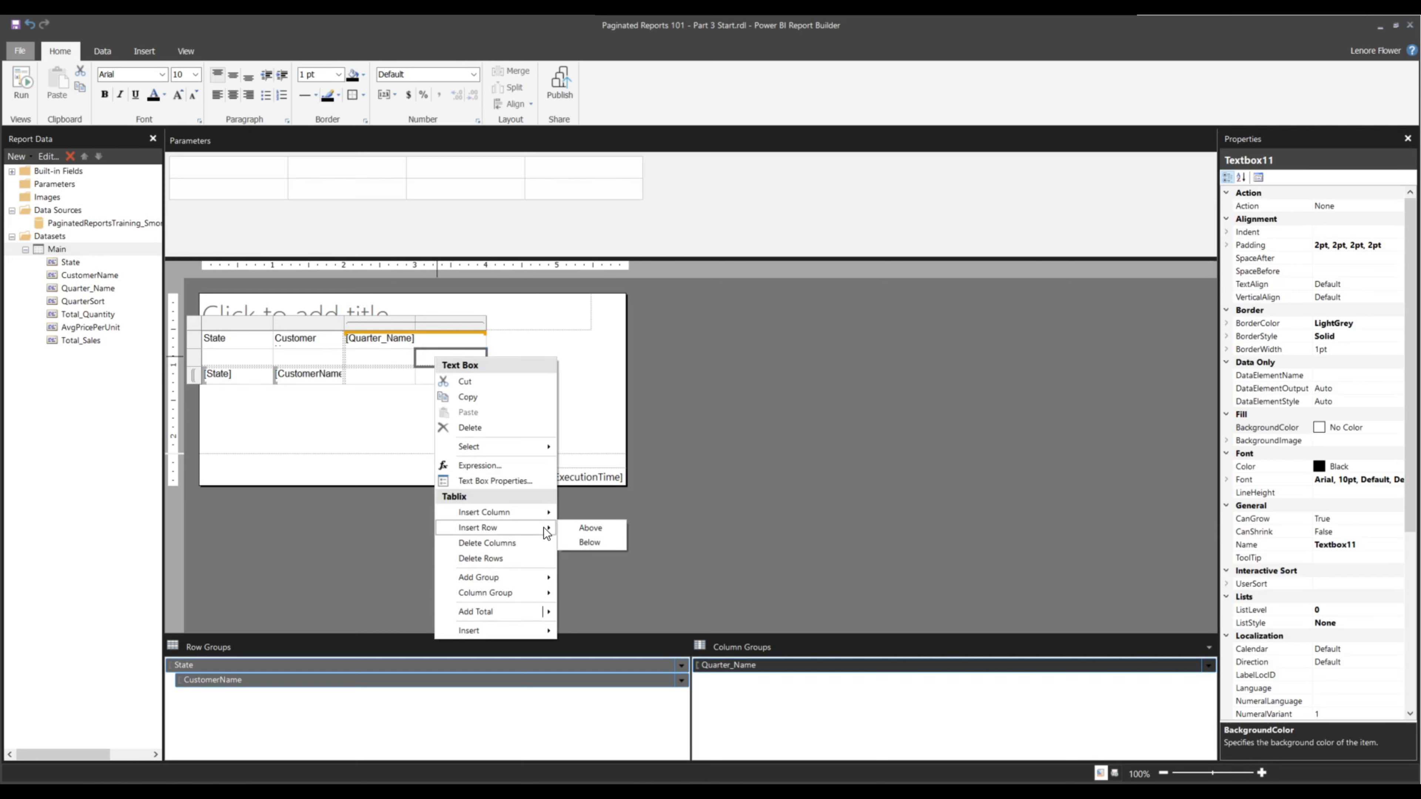
{"action": "mouse_move", "coordinate": [547, 515]}
{"action": "left_click", "coordinate": [625, 528]}
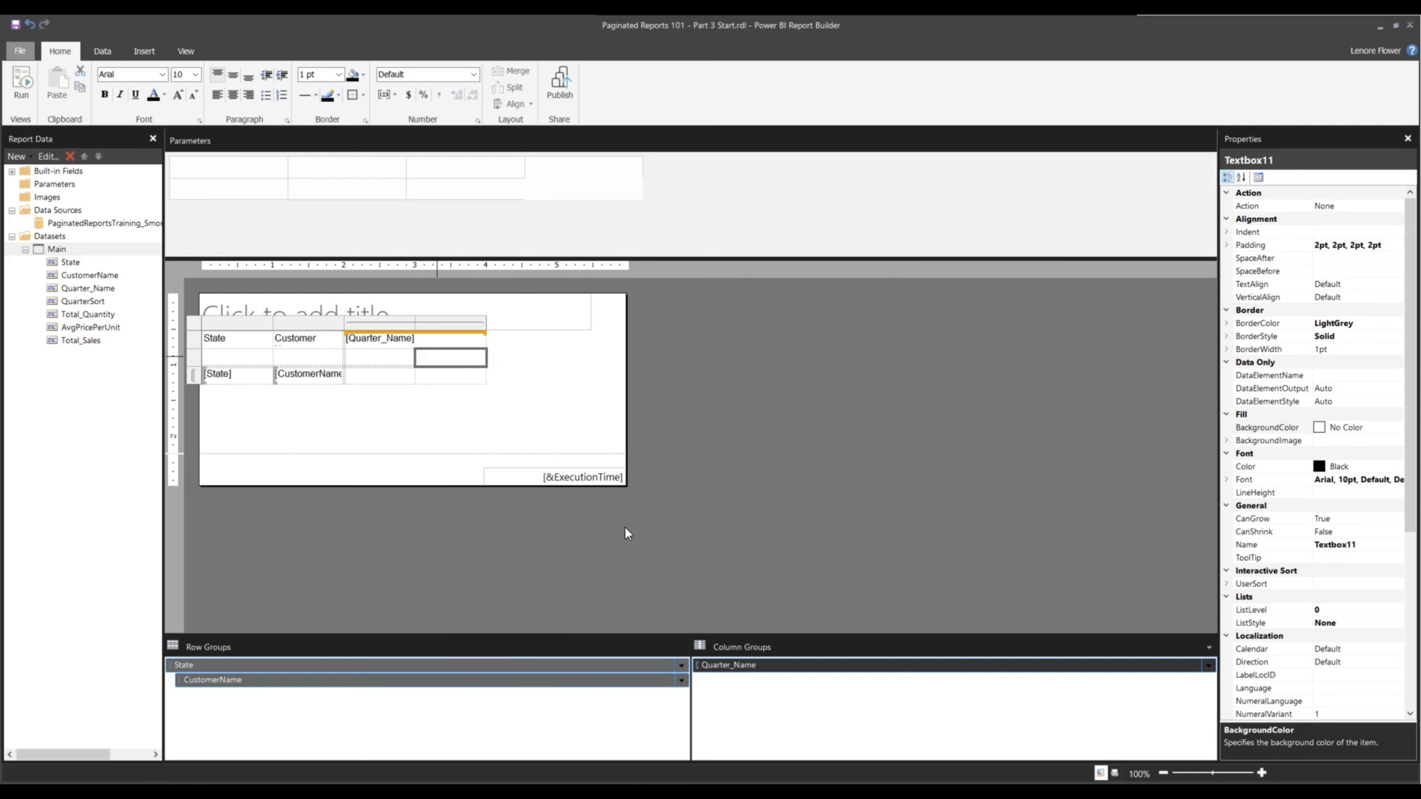
Add Total_Quantity, AvgPricePerUnit and Total_Sales as the three data values under each quarter
{"action": "left_click", "coordinate": [426, 342]}
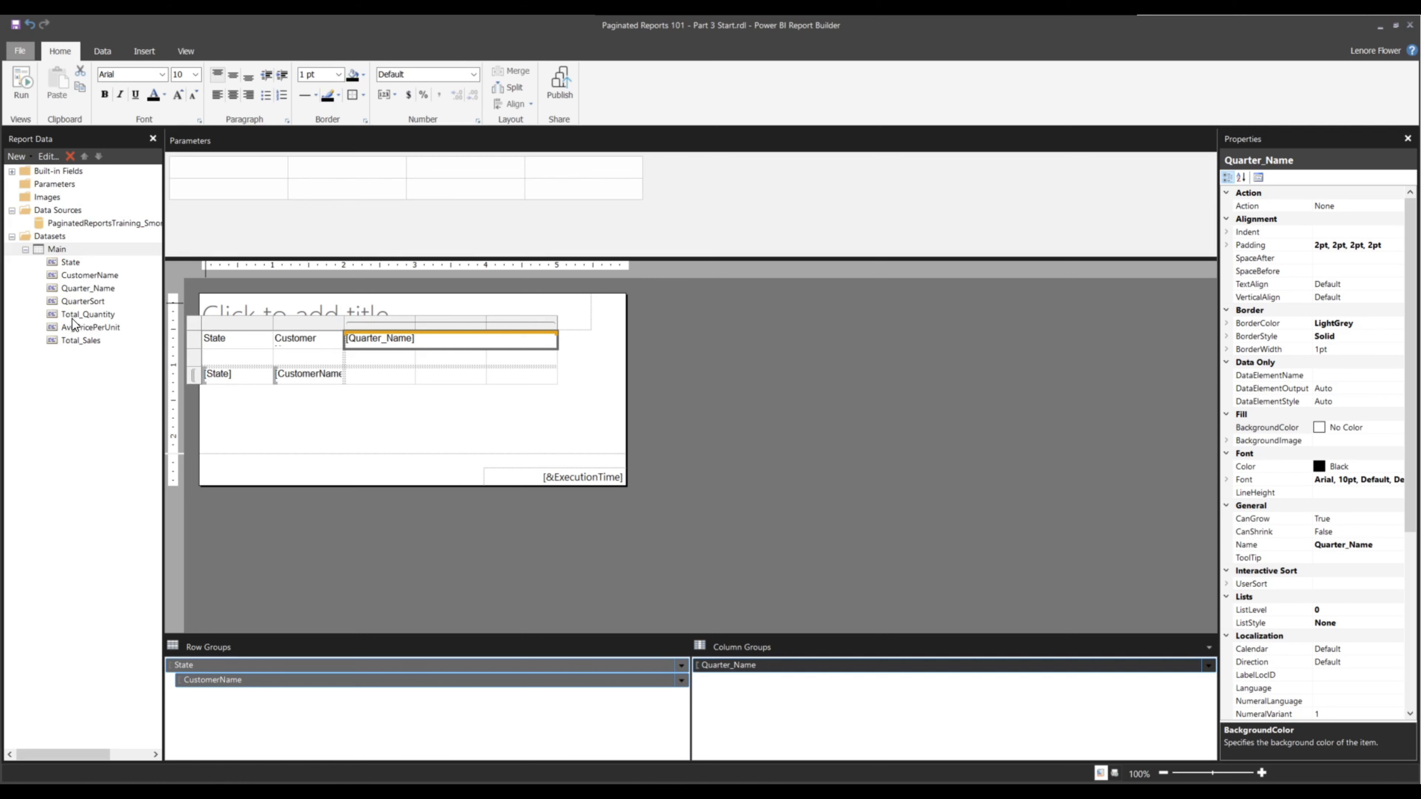
{"action": "left_click_drag", "start_coordinate": [70, 339], "coordinate": [390, 374]}
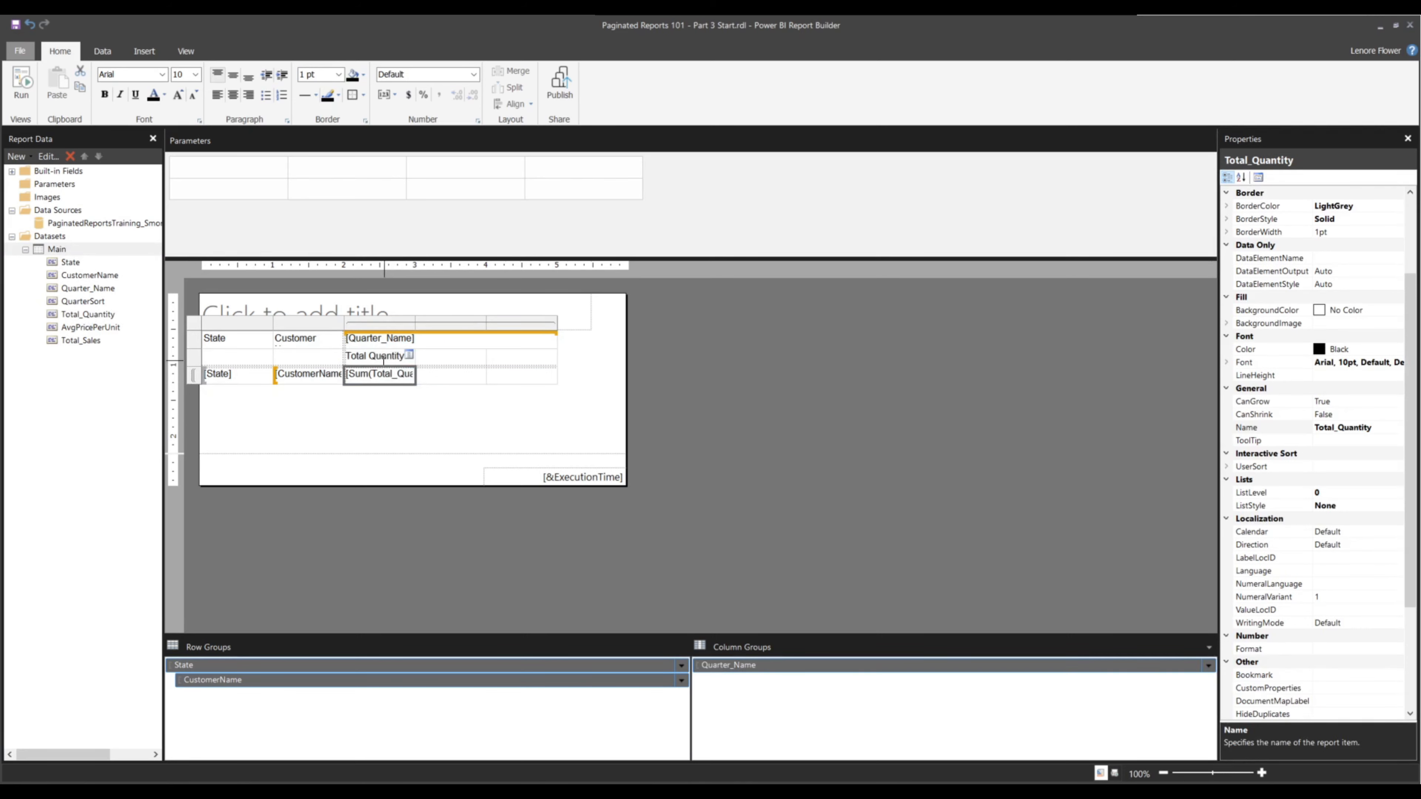
{"action": "left_click_drag", "start_coordinate": [92, 335], "coordinate": [469, 376]}
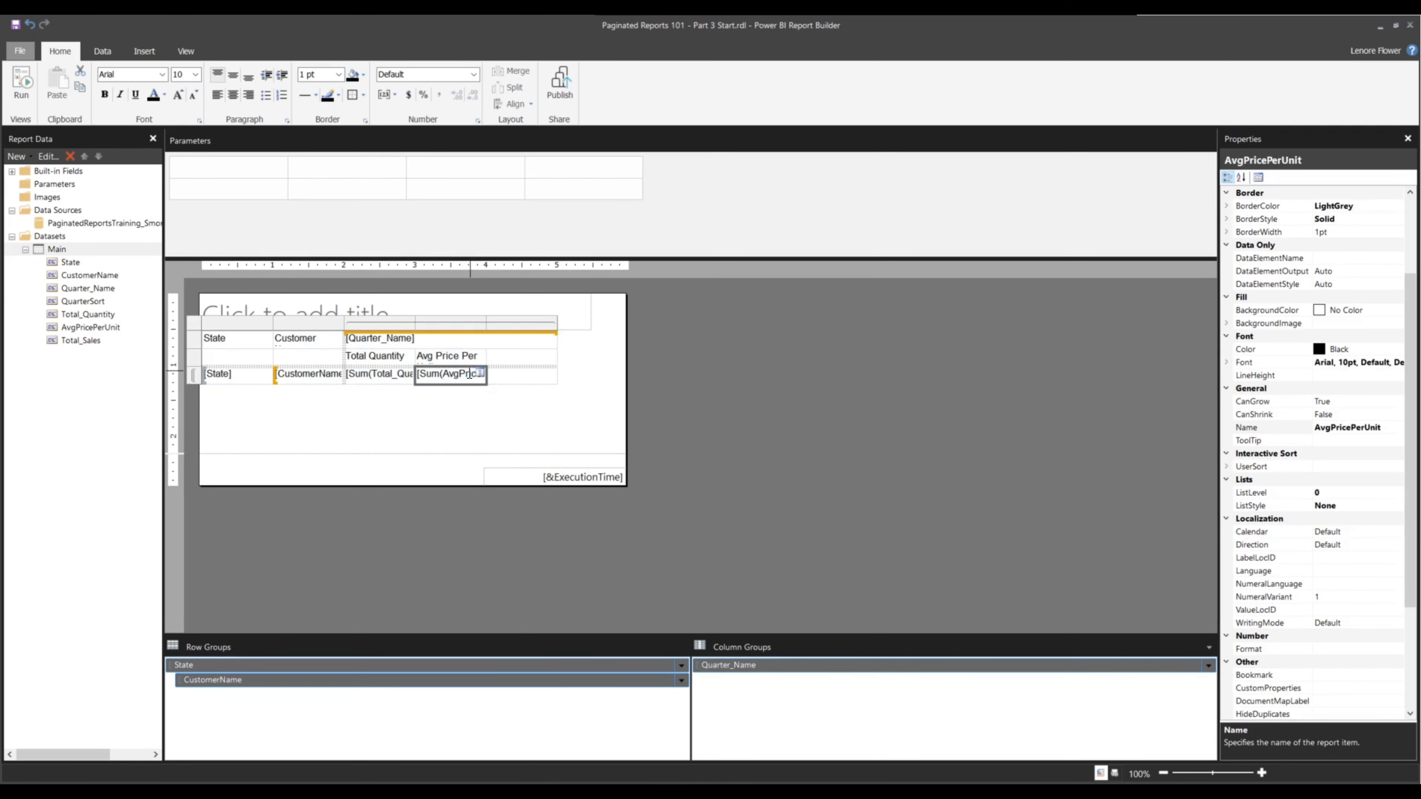
{"action": "left_click_drag", "start_coordinate": [81, 340], "coordinate": [541, 381]}
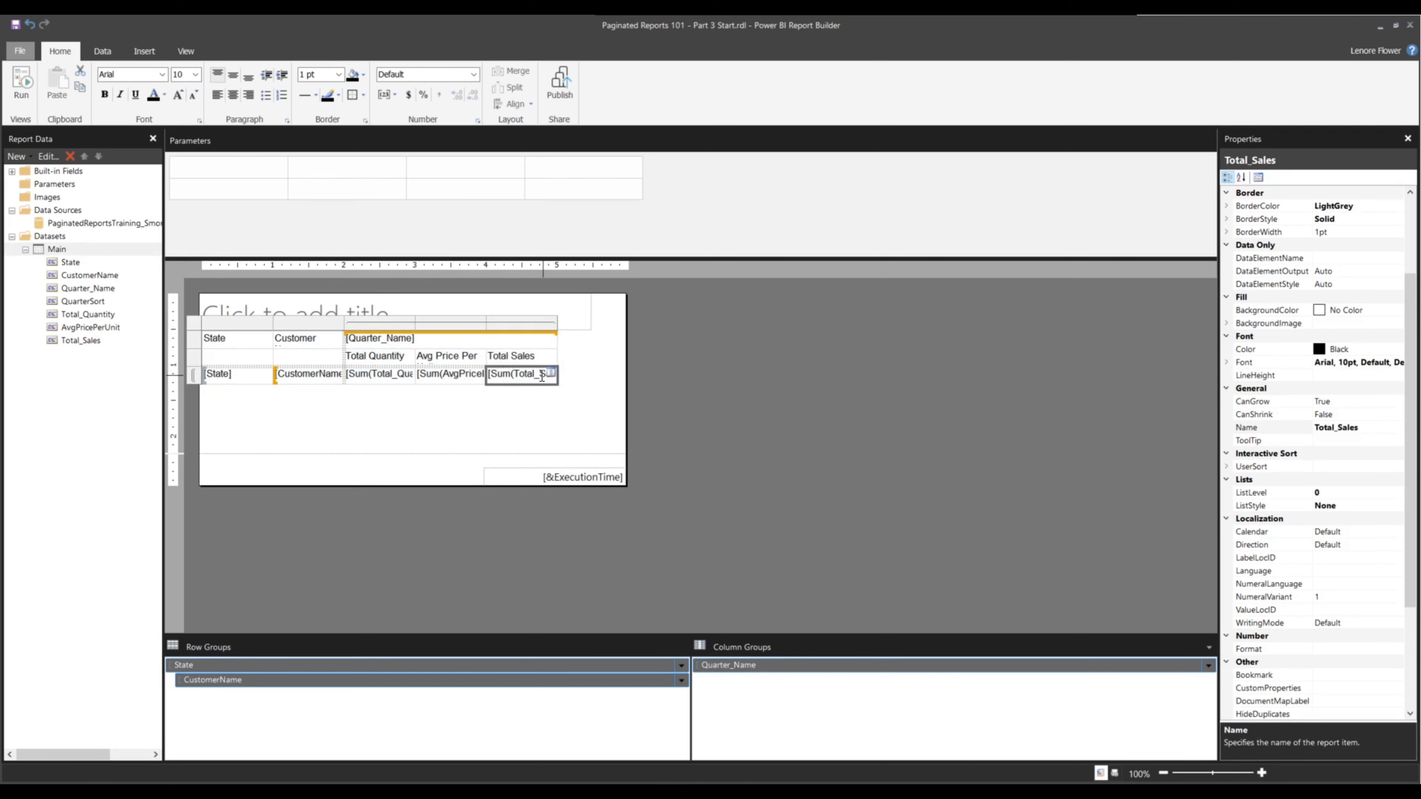
Clear the Customer Name header text in the matrix and select the empty cell below it
{"action": "left_click", "coordinate": [321, 336]}
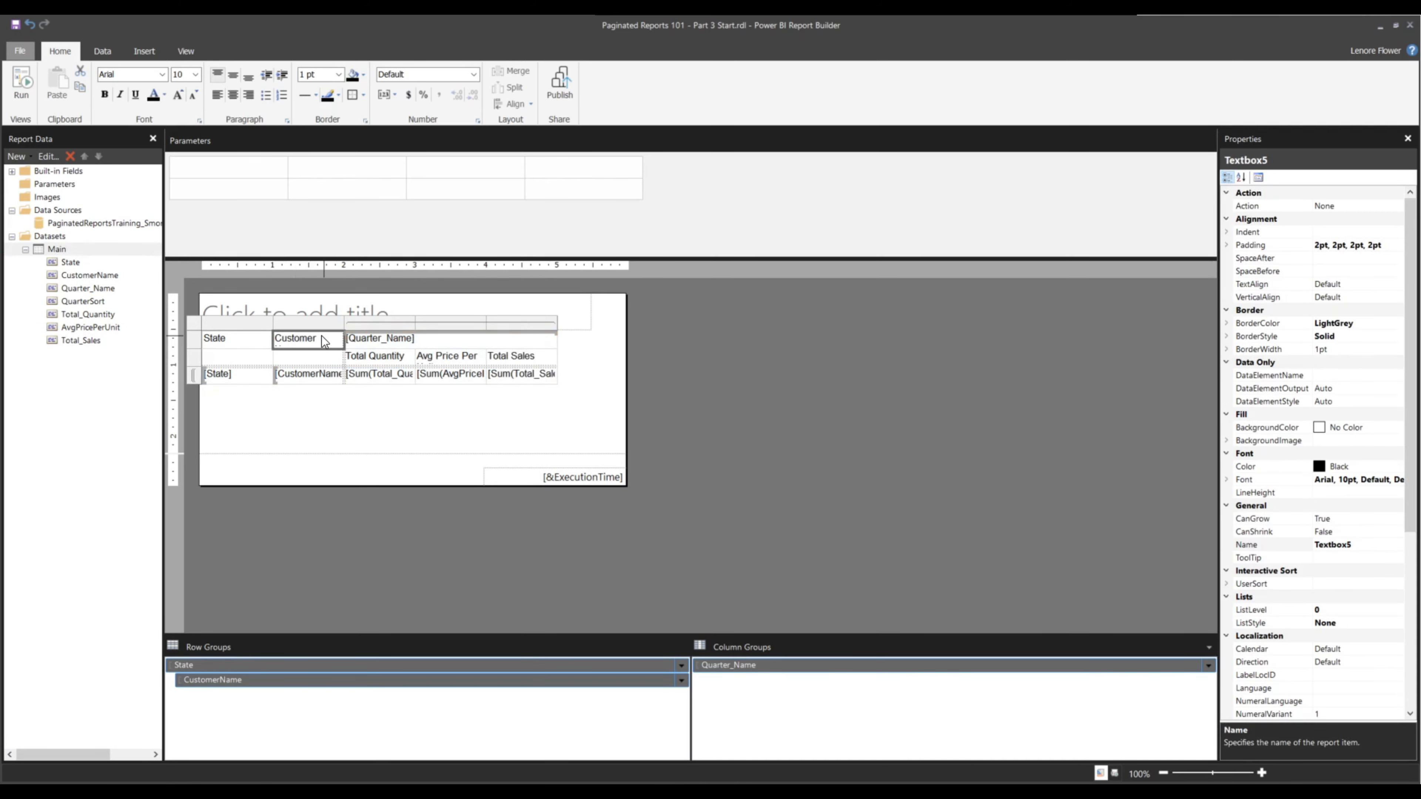
{"action": "left_click", "coordinate": [320, 336]}
{"action": "left_click_drag", "start_coordinate": [311, 350], "coordinate": [246, 317]}
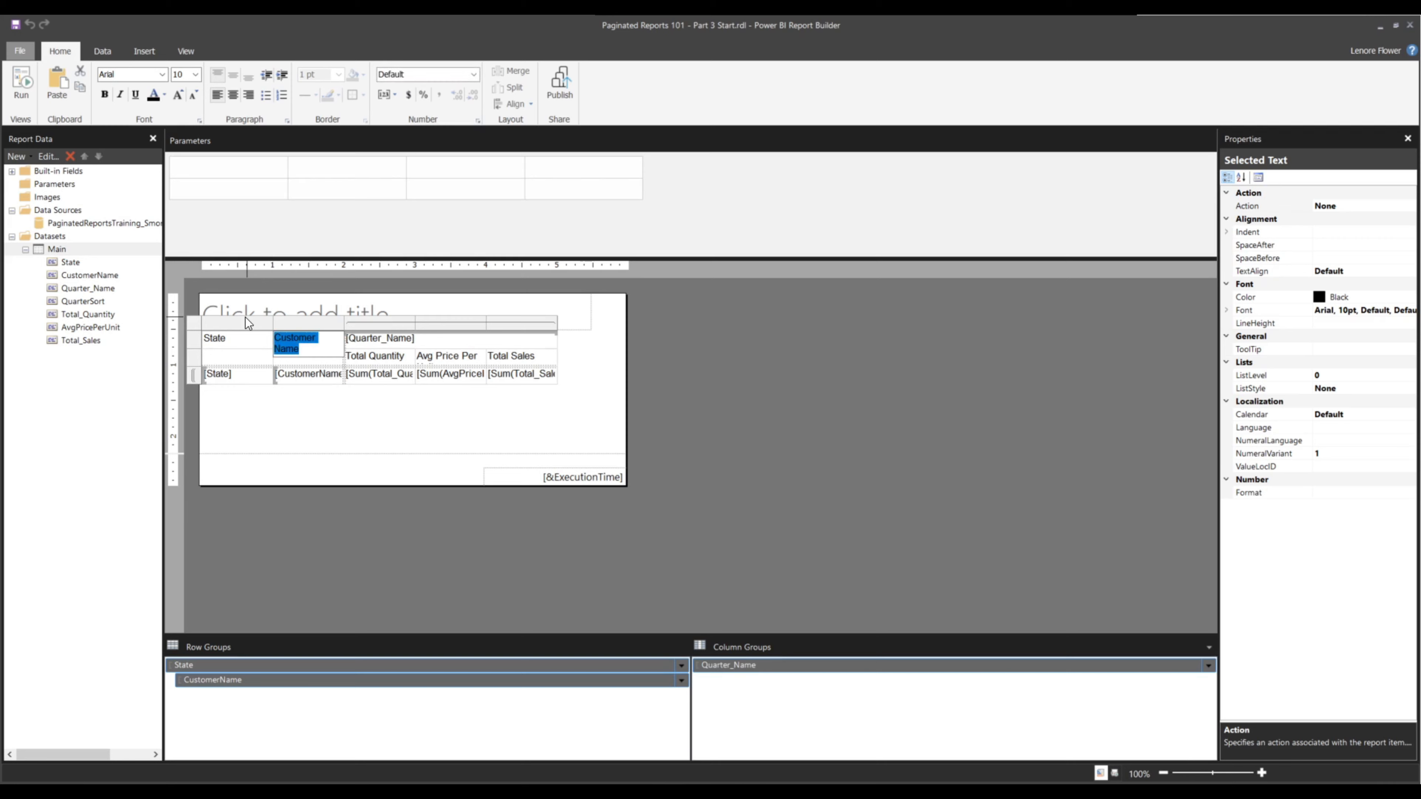
{"action": "key", "text": "Delete"}
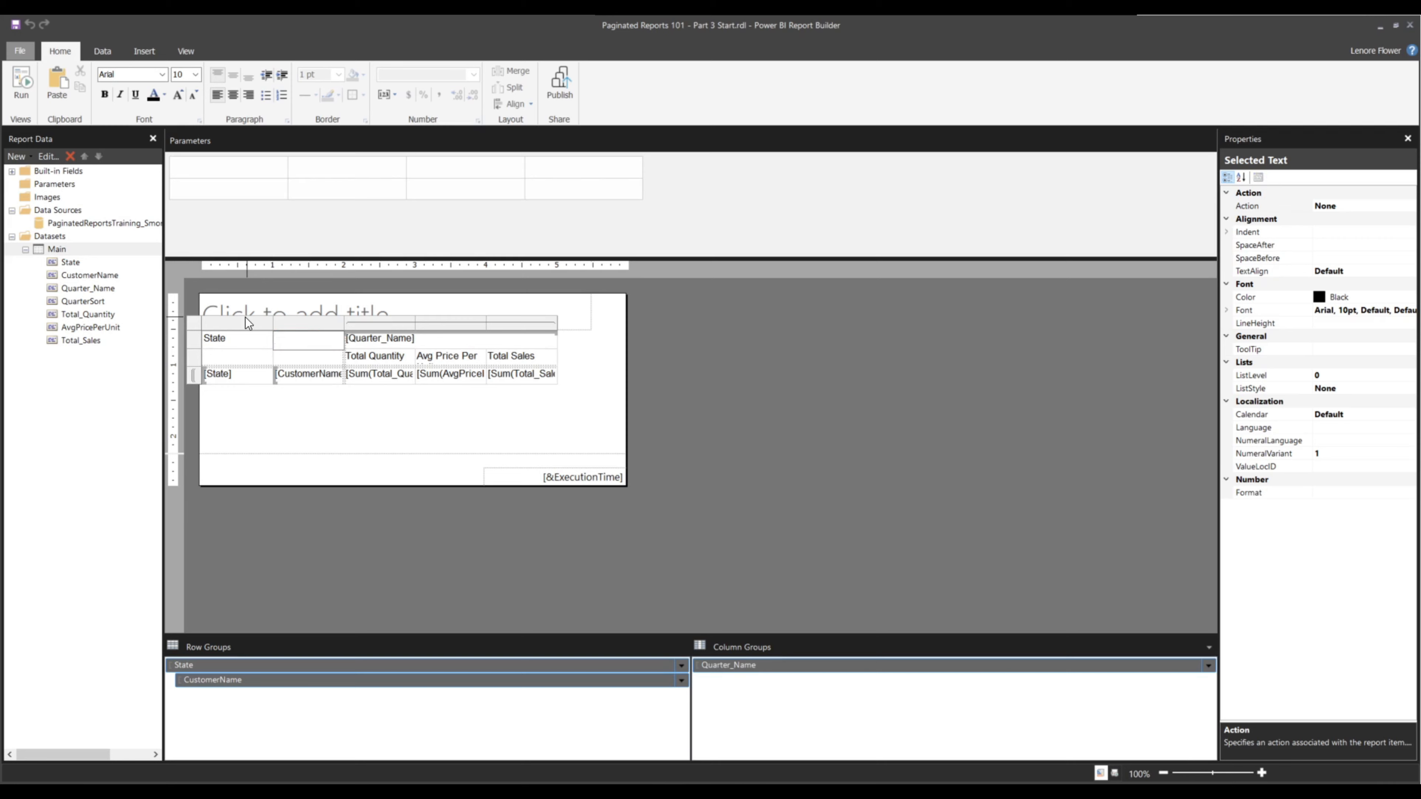
{"action": "left_click", "coordinate": [286, 355]}
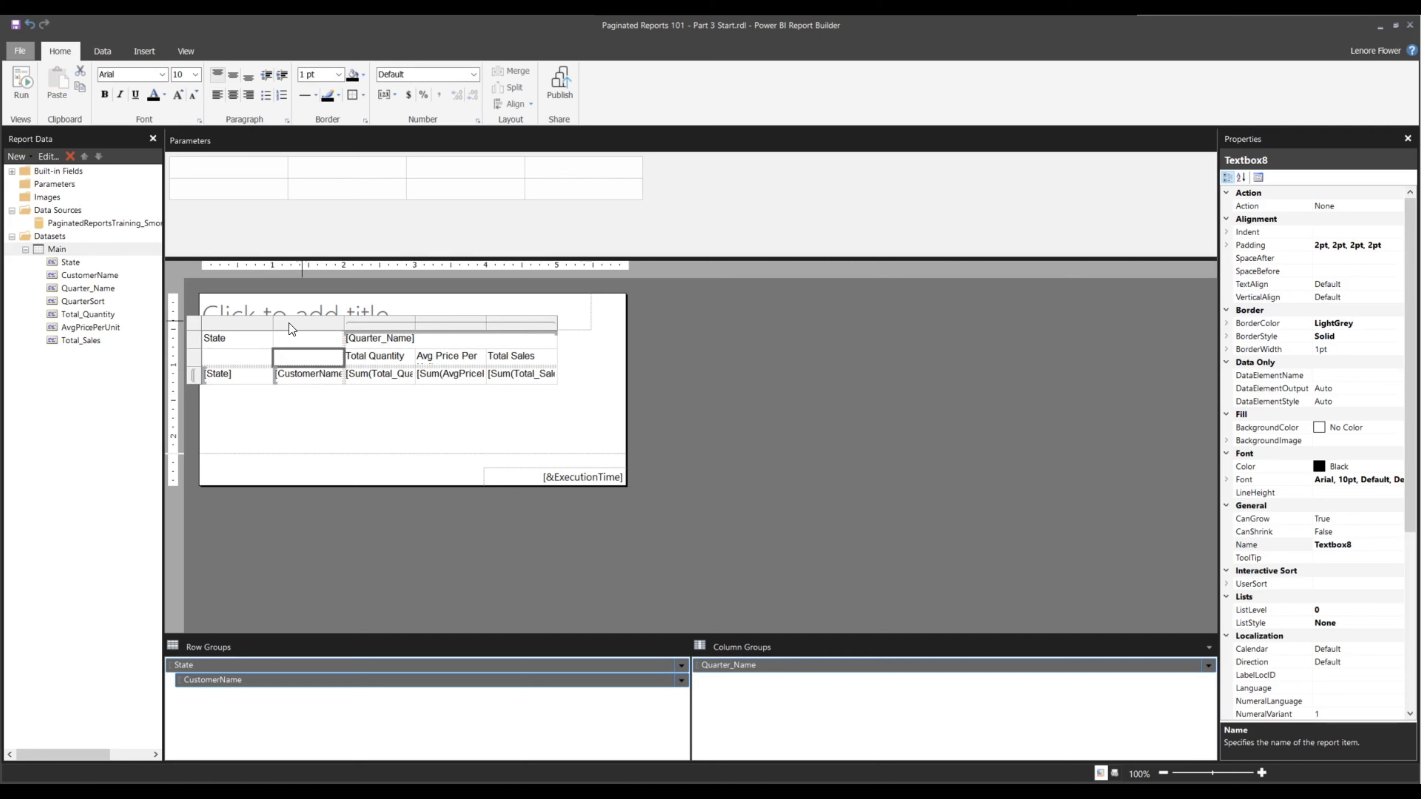
Enter "Customer Name" as the column header in the empty cell on the second header row
{"action": "left_click", "coordinate": [308, 353]}
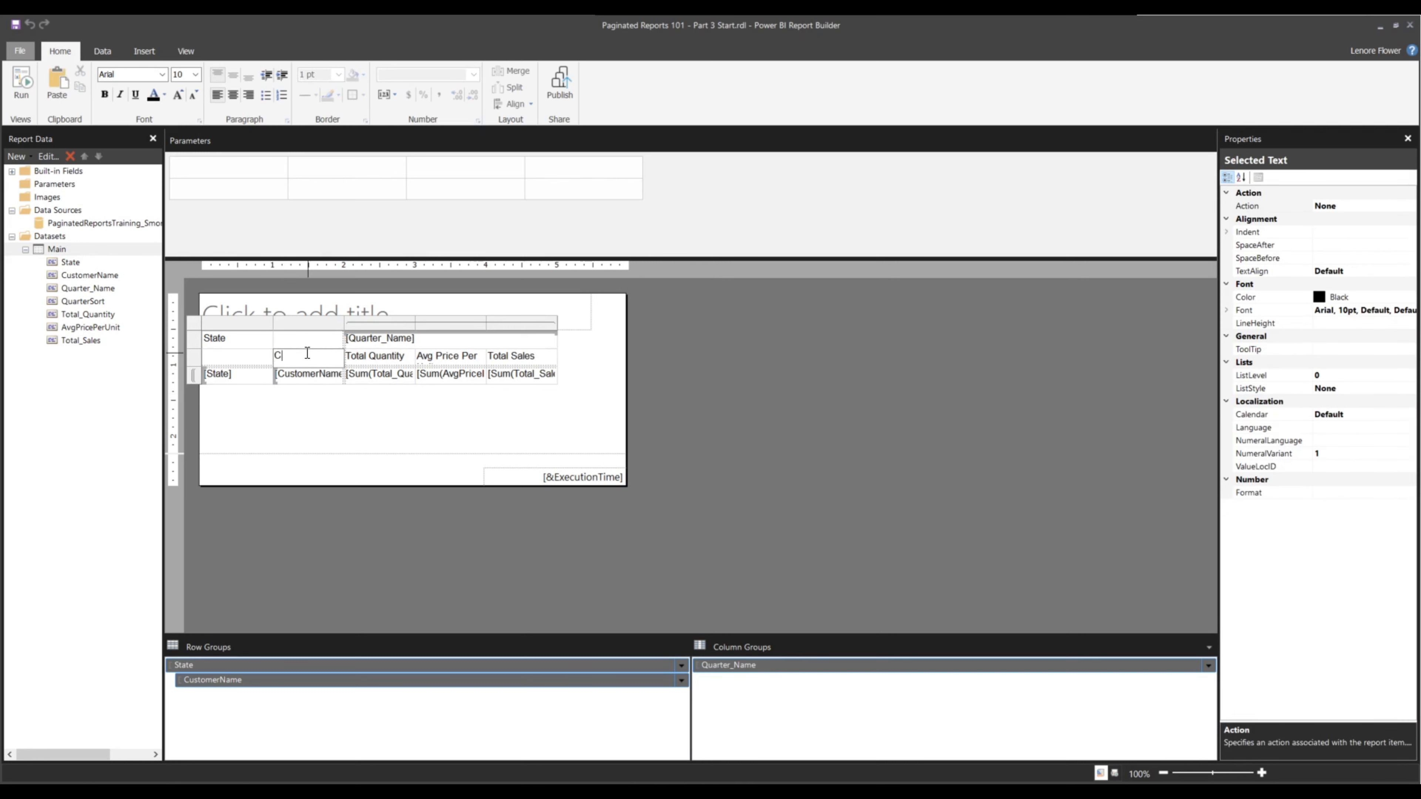
{"action": "type", "text": "Customer Name"}
Move the State header down a row by clearing it from the top cell and entering "State" in the cell below
{"action": "left_click", "coordinate": [253, 350]}
{"action": "left_click", "coordinate": [245, 333]}
{"action": "left_click", "coordinate": [230, 338]}
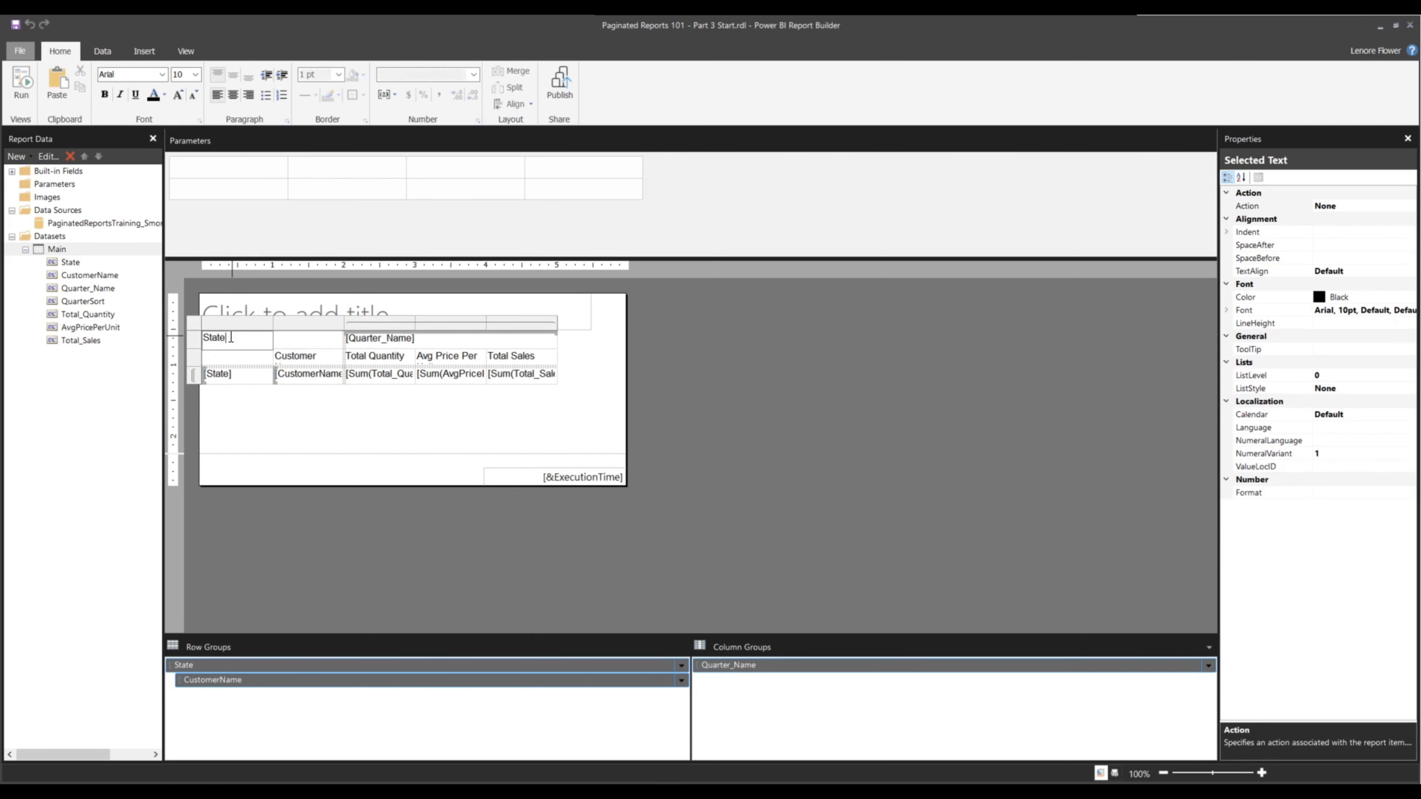
{"action": "key", "text": "BackSpace"}
{"action": "left_click", "coordinate": [227, 357]}
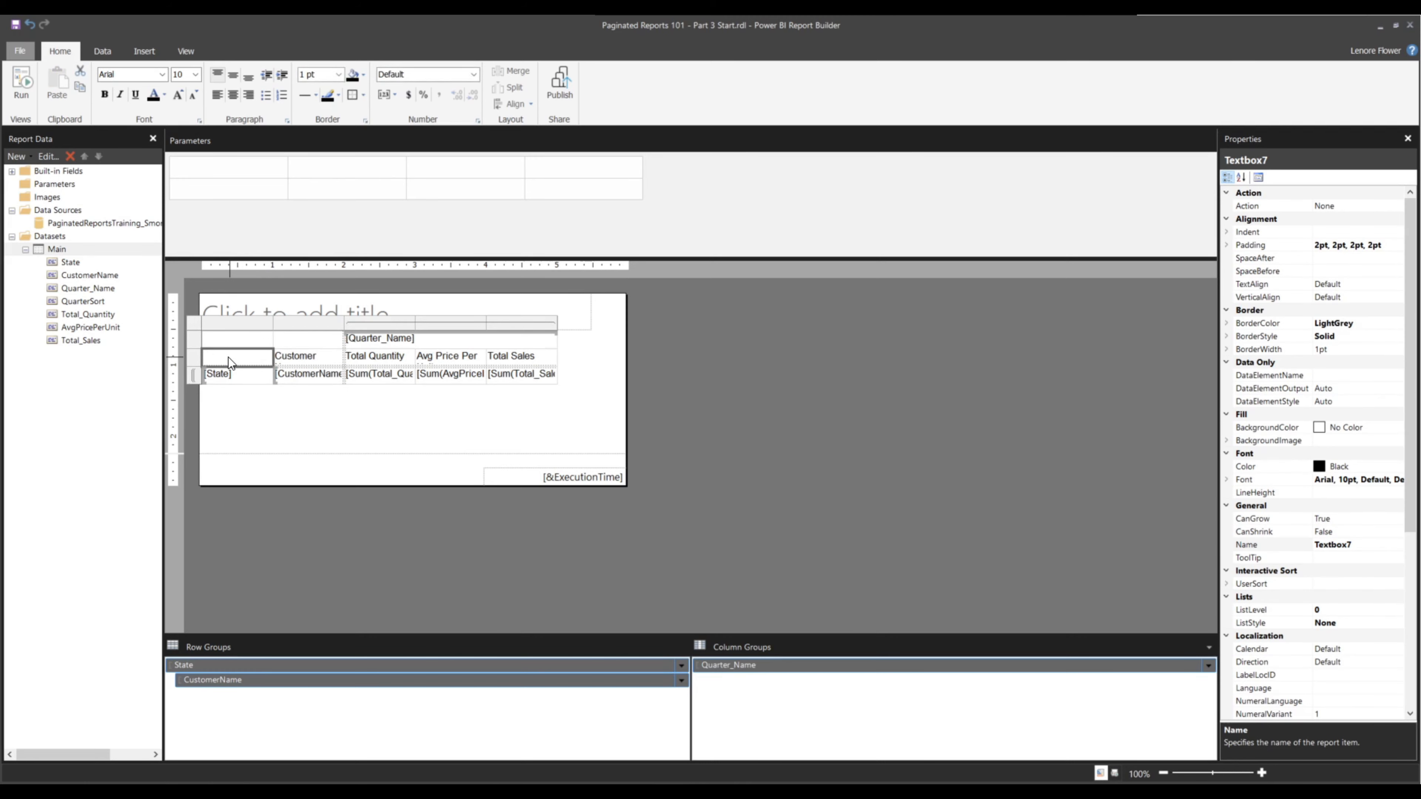
{"action": "type", "text": "State"}
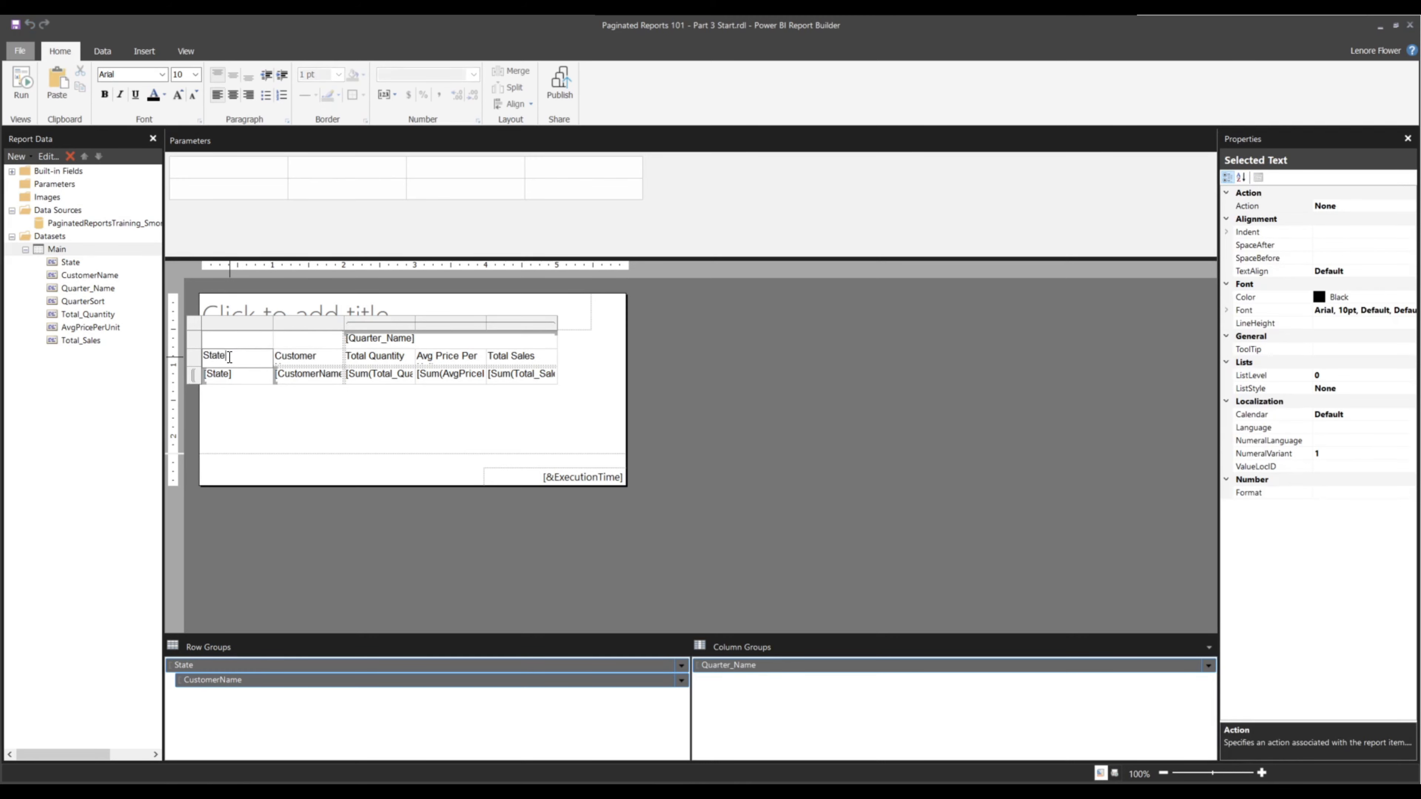
{"action": "left_click", "coordinate": [267, 441]}
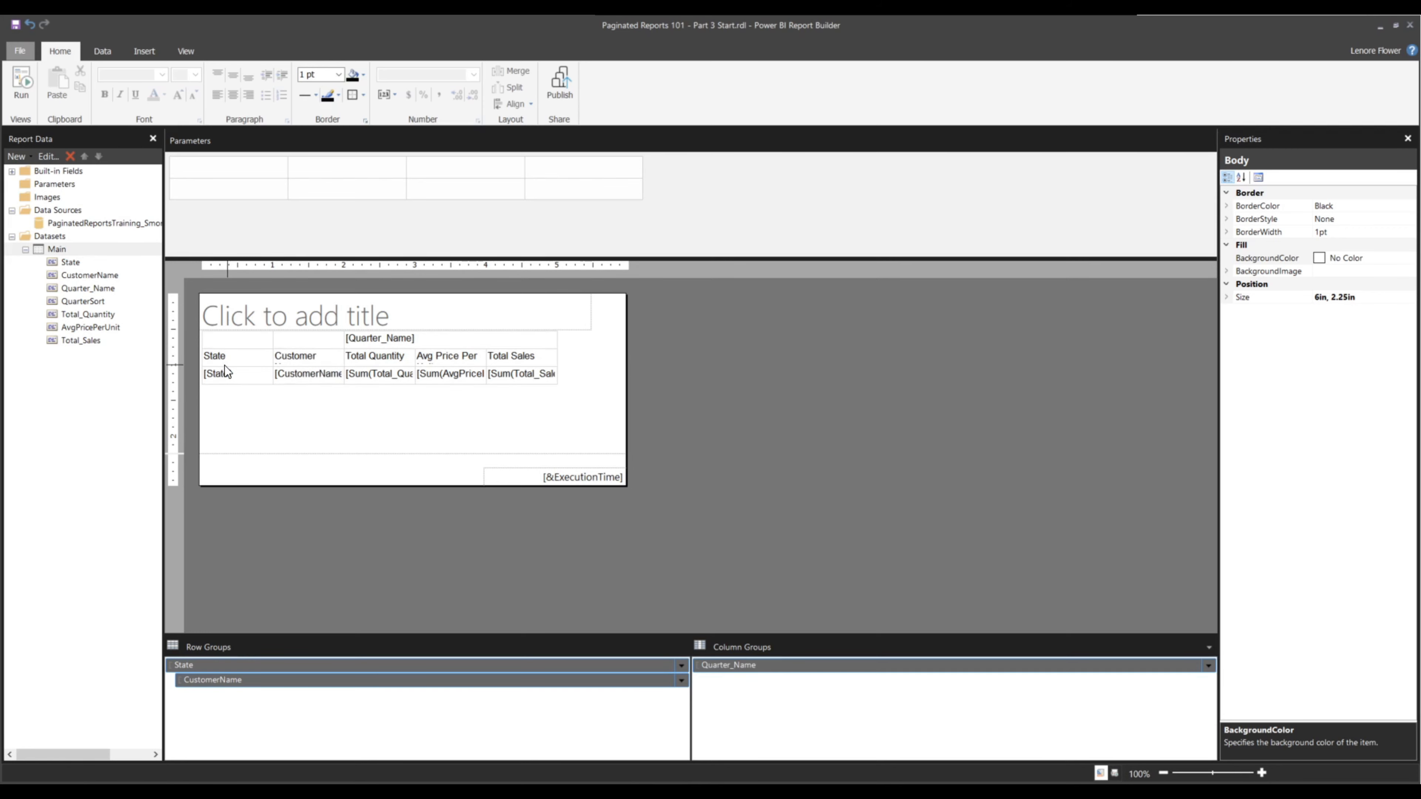
Run the report and scroll through the rendered matrix of quarterly values by state and customer
{"action": "left_click", "coordinate": [21, 87]}
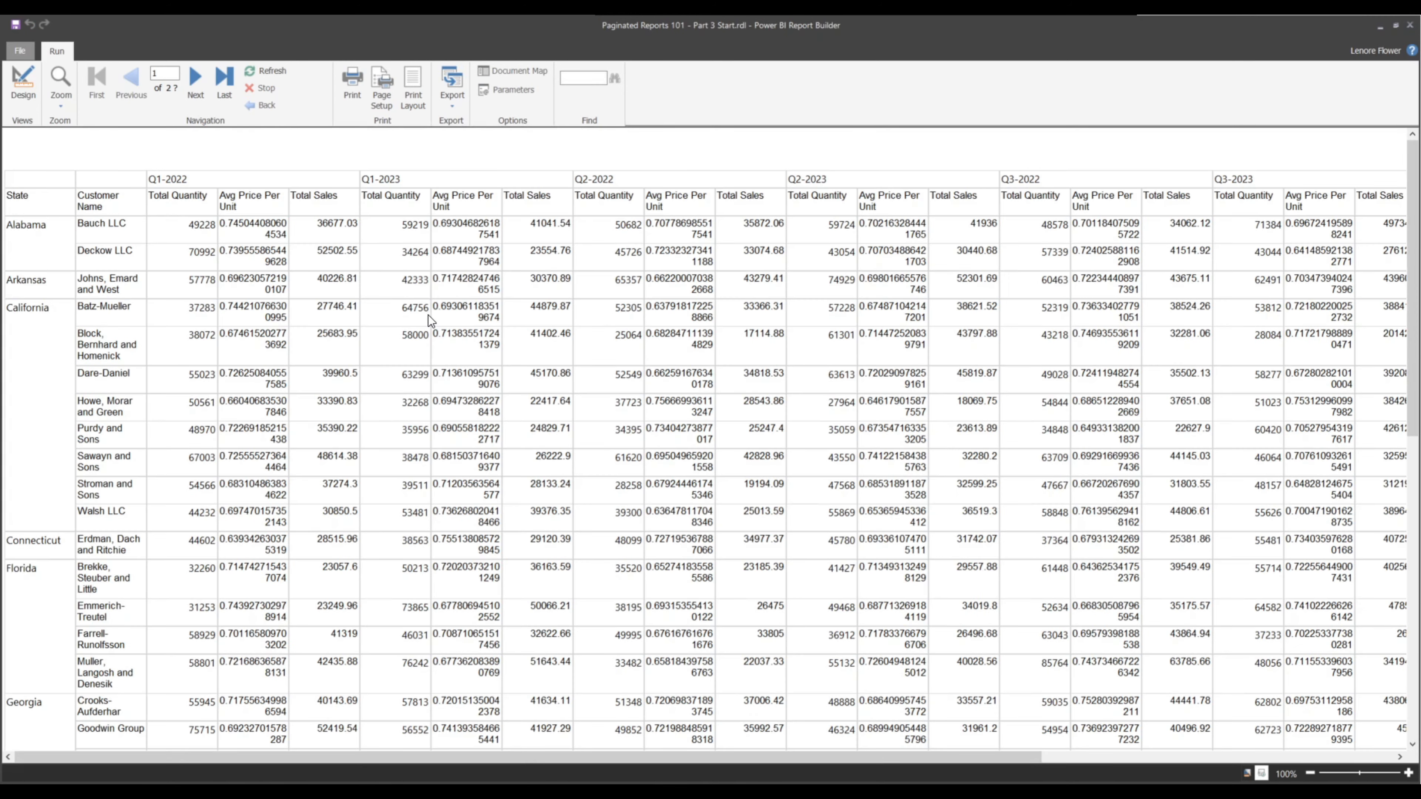
{"action": "scroll", "coordinate": [429, 315], "scroll_direction": "down", "scroll_amount": 10}
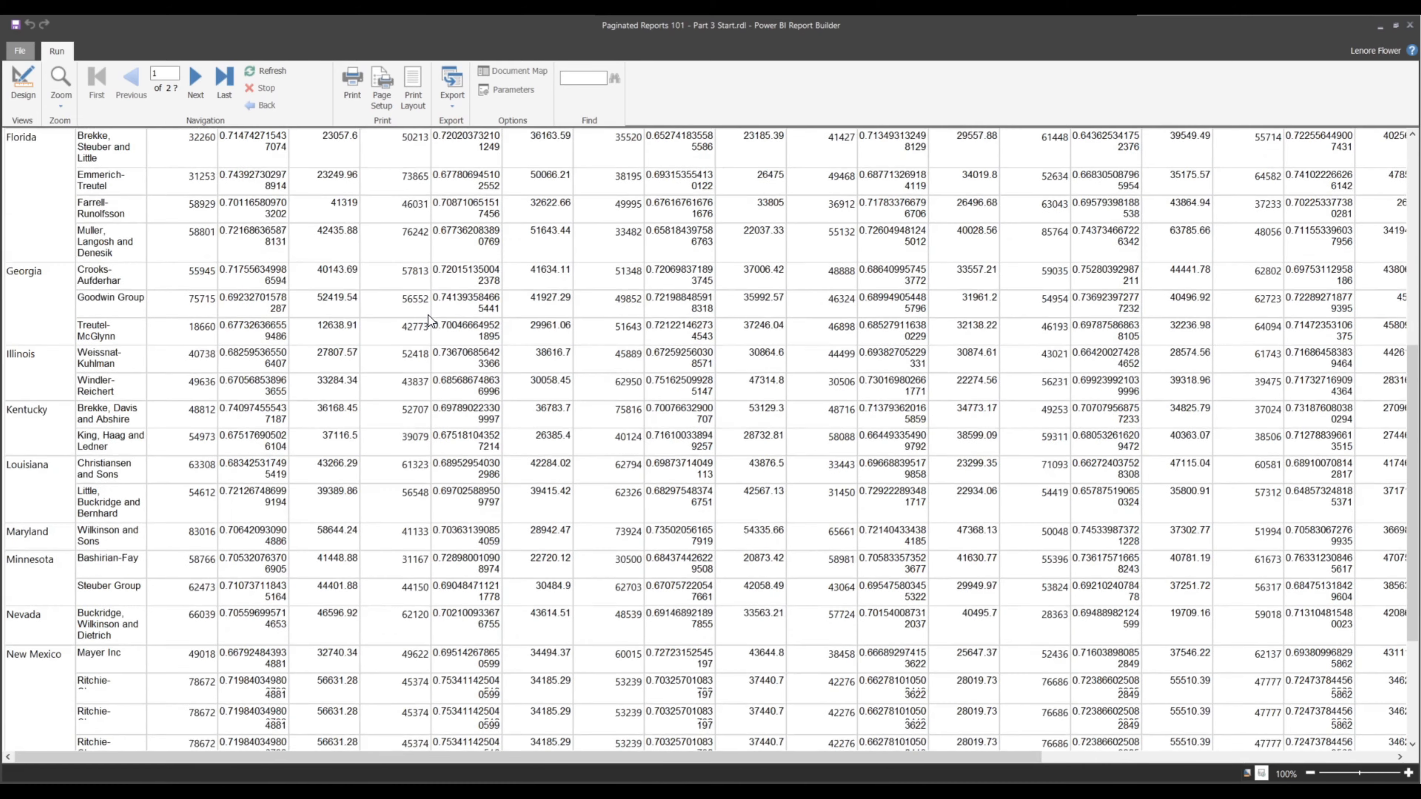
{"action": "scroll", "coordinate": [428, 315], "scroll_direction": "up", "scroll_amount": 9}
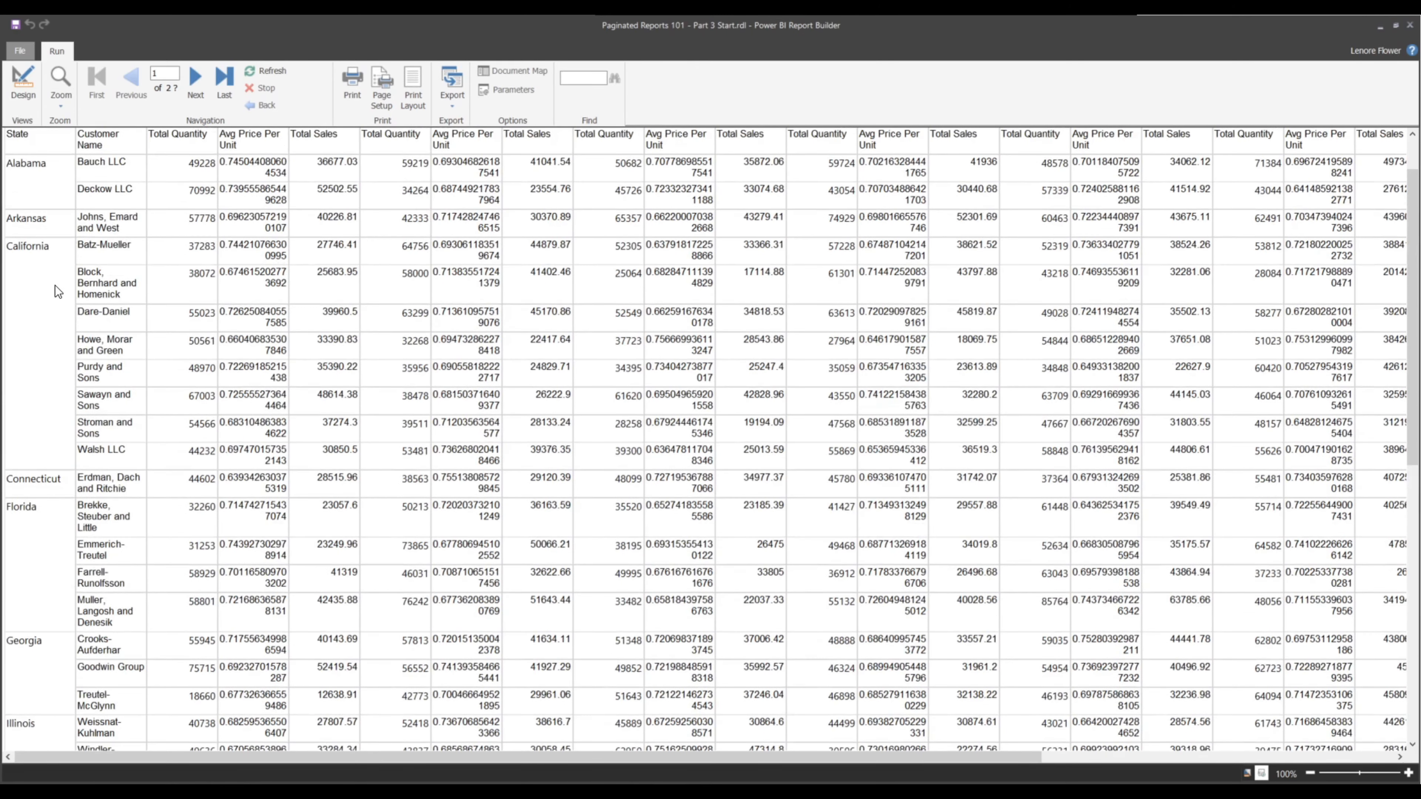
{"action": "scroll", "coordinate": [76, 280], "scroll_direction": "up", "scroll_amount": 1}
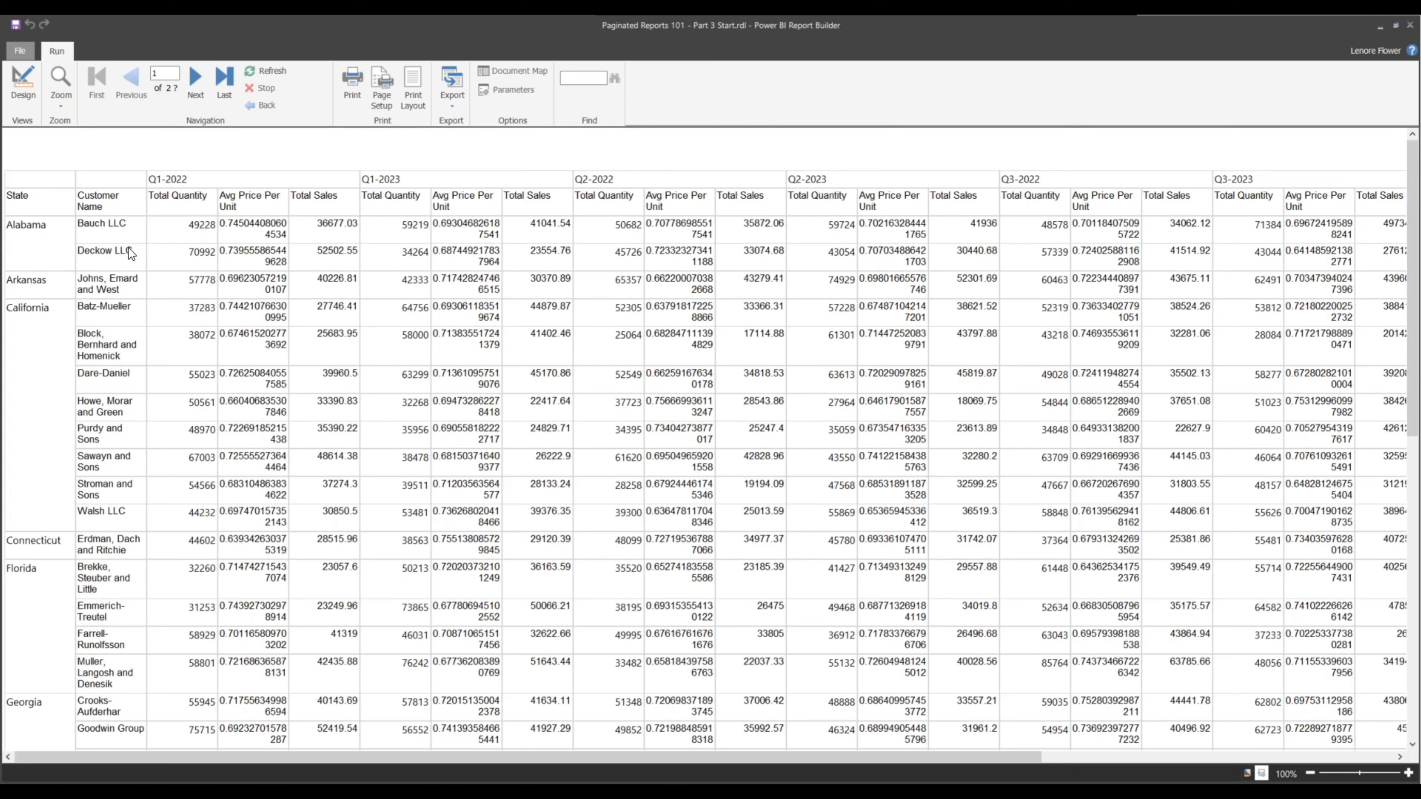
{"action": "scroll", "coordinate": [460, 260], "scroll_direction": "down", "scroll_amount": 10}
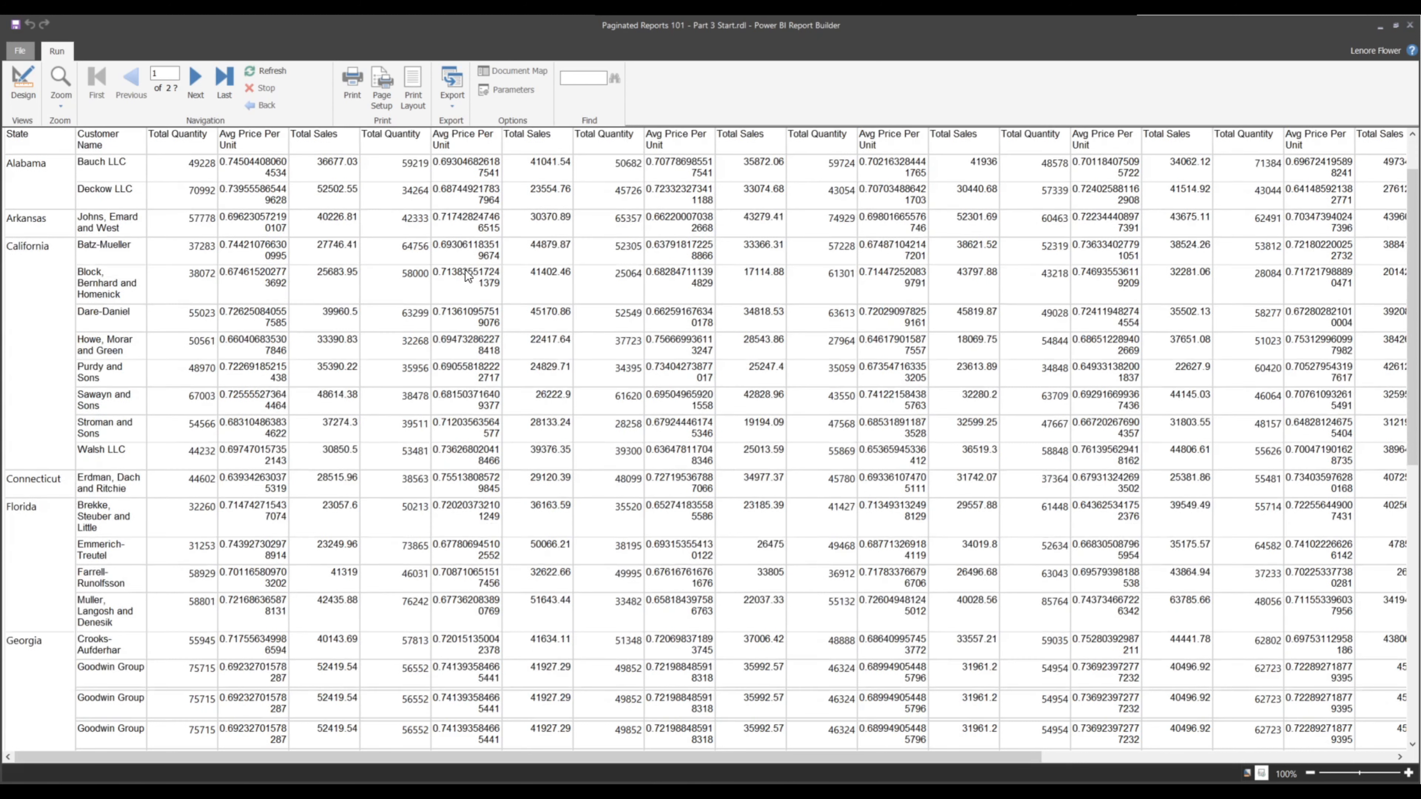